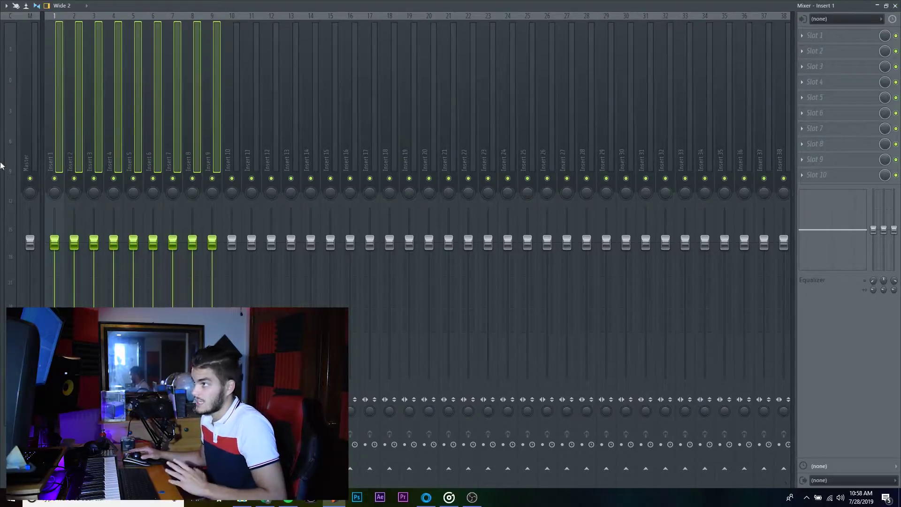
# Dock the selected mixer tracks Insert 1 to Insert 9 to the right side of the mixer
pyautogui.rightClick(146, 123)
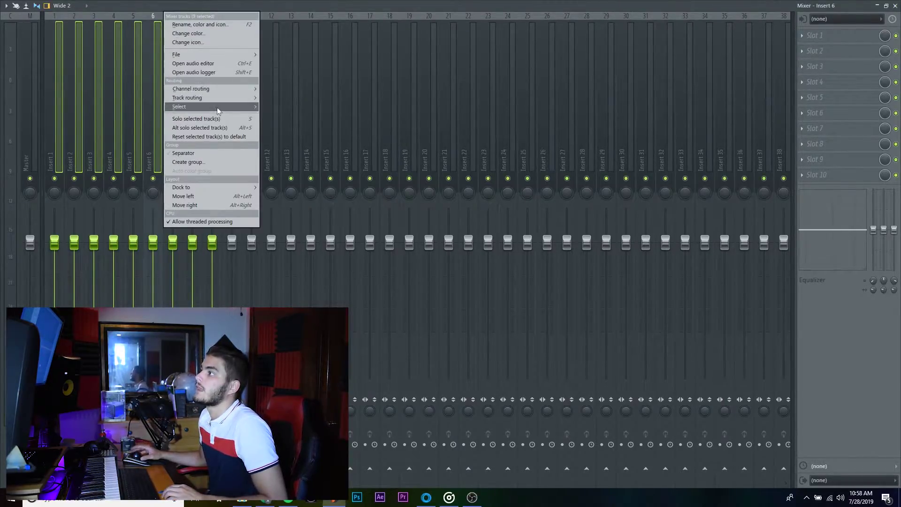
pyautogui.moveTo(235, 188)
pyautogui.click(282, 205)
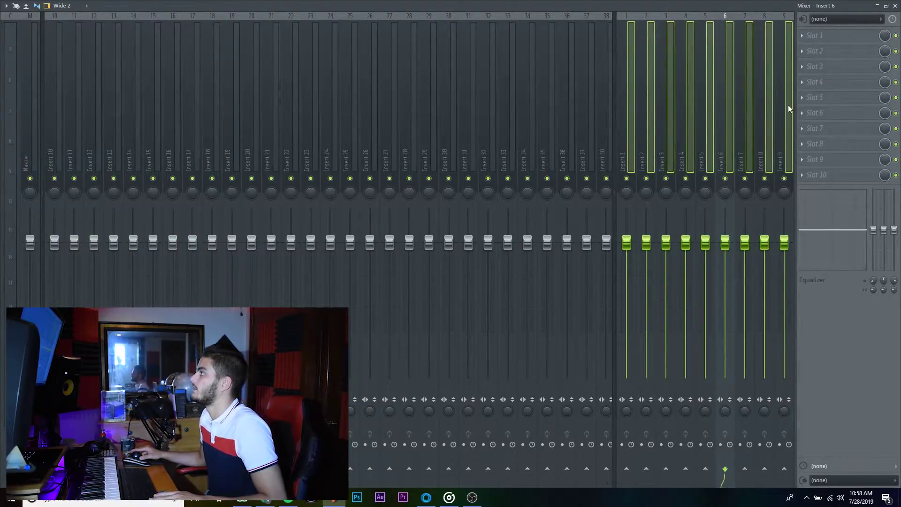
# Rename mixer track Insert 9 to "Band" and give it an orange colour
pyautogui.click(787, 108)
pyautogui.rightClick(786, 109)
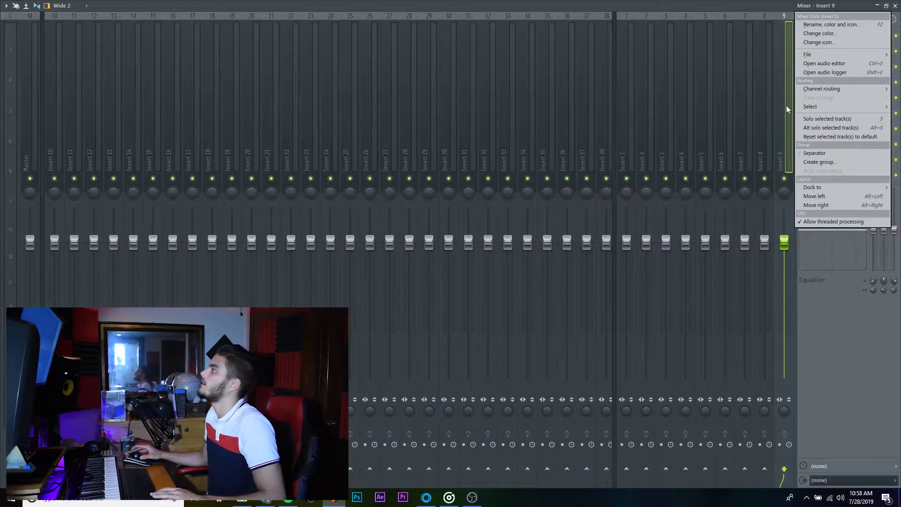
pyautogui.click(822, 26)
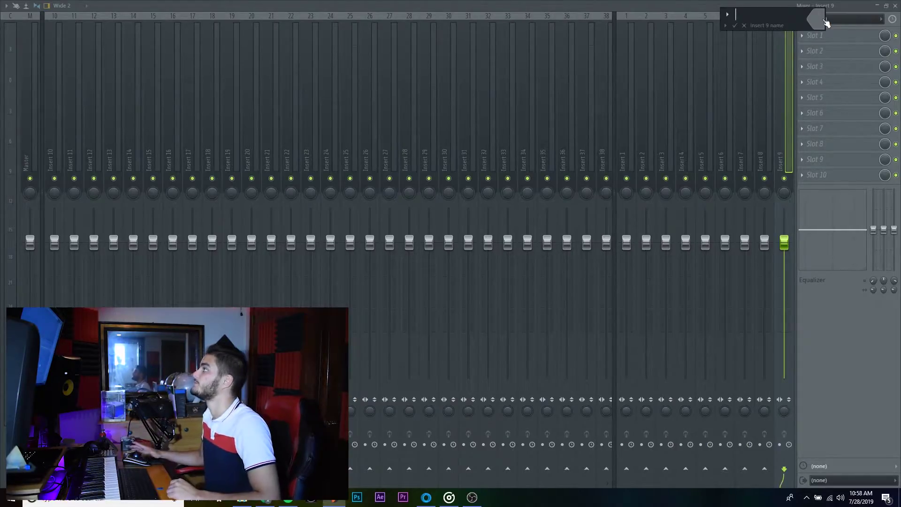
pyautogui.click(825, 21)
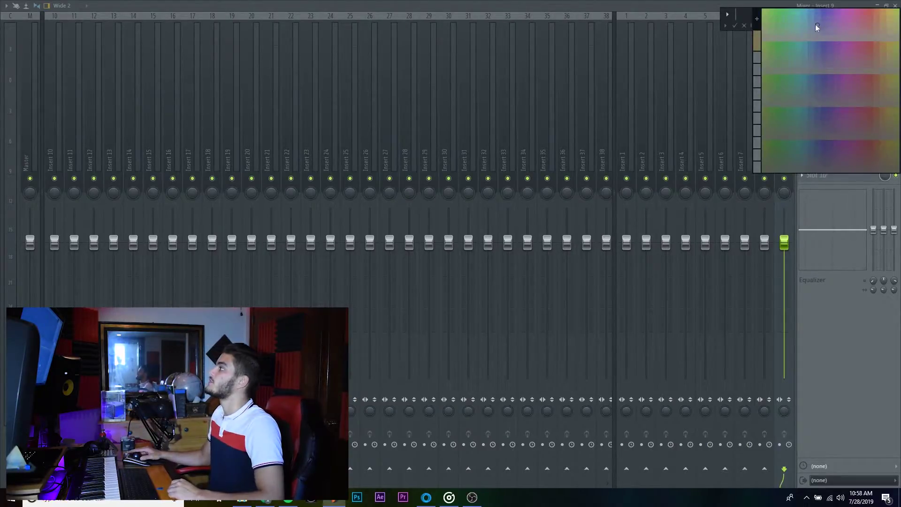
pyautogui.click(880, 13)
pyautogui.write('Band')
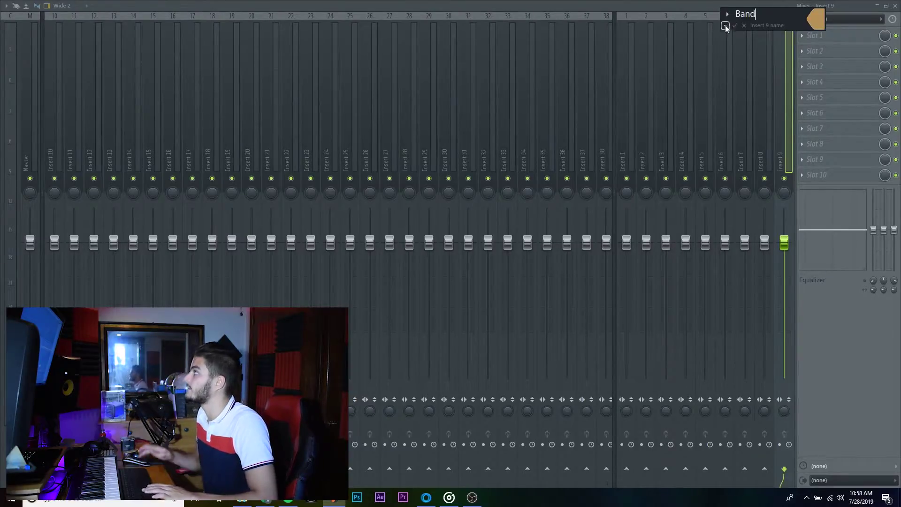
pyautogui.press('Return')
pyautogui.click(765, 79)
pyautogui.hotkey('ctrl', 'e')
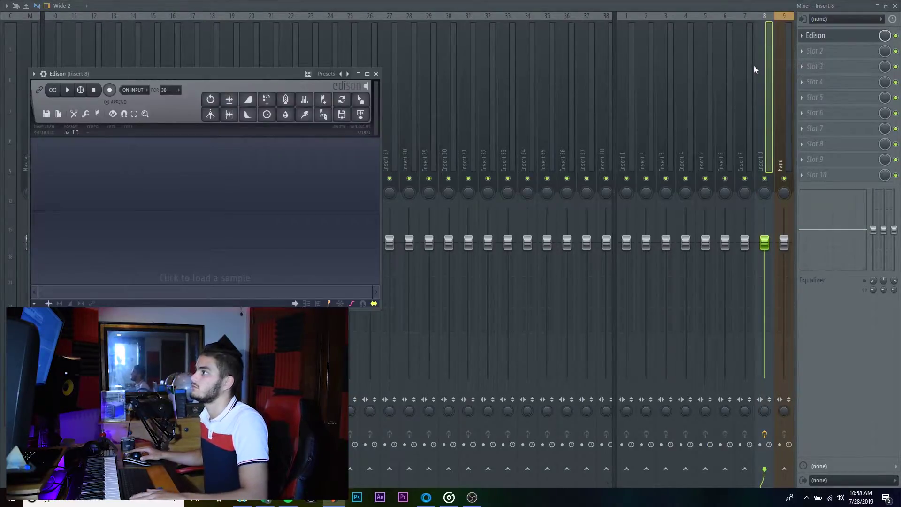
pyautogui.click(803, 39)
pyautogui.click(804, 42)
pyautogui.moveTo(840, 48)
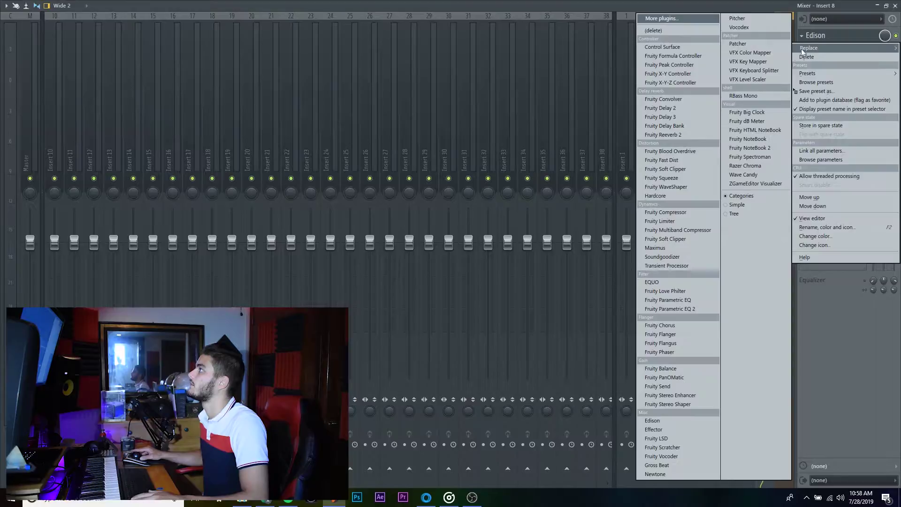
pyautogui.click(700, 31)
# Rename mixer track Insert 8 to "Drums" and give it a green colour
pyautogui.rightClick(764, 50)
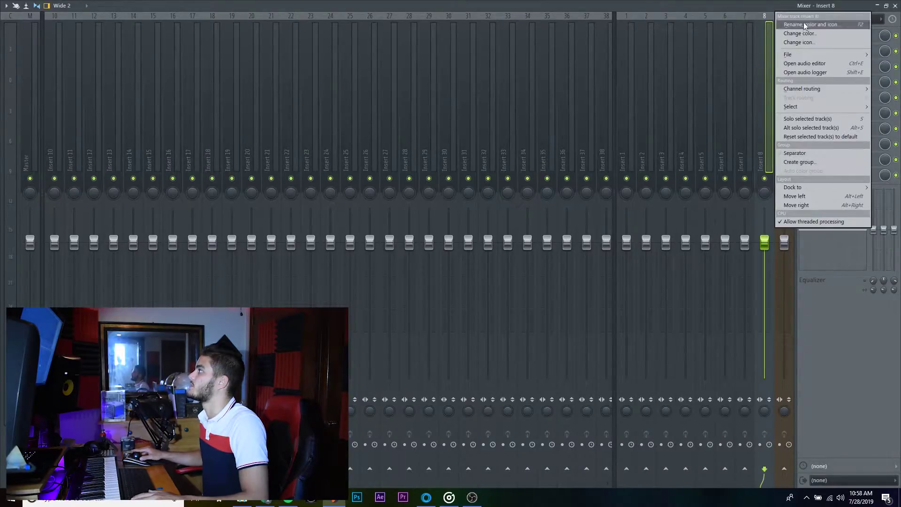
pyautogui.click(805, 24)
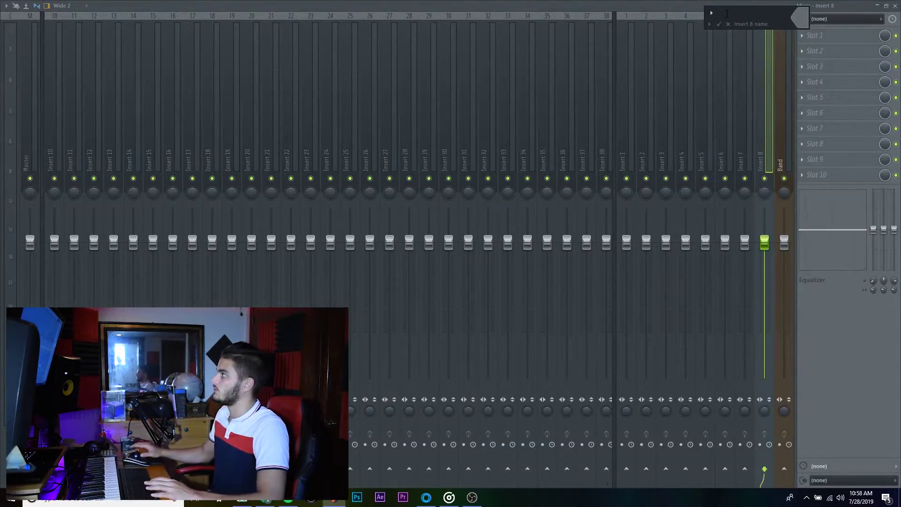
pyautogui.click(797, 23)
pyautogui.click(772, 11)
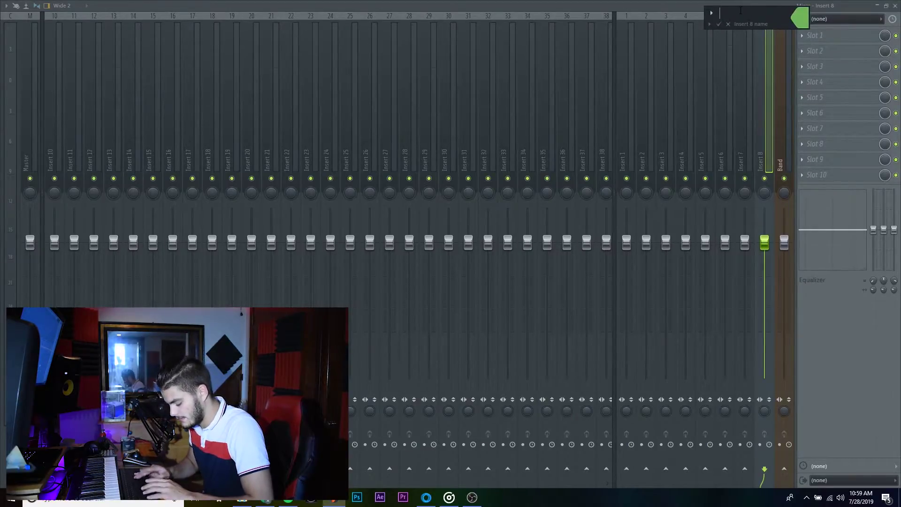
pyautogui.write('Drums')
pyautogui.press('Return')
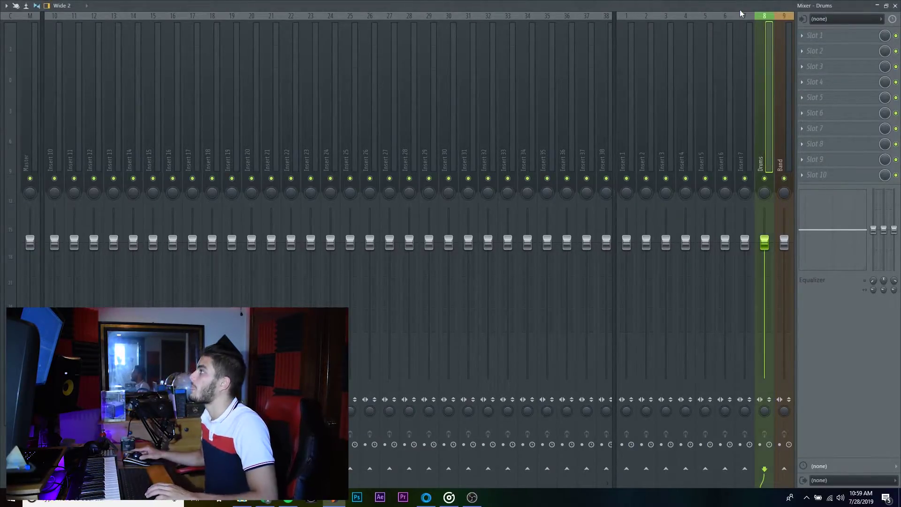
# Rename mixer track Insert 7 to "Delay" and give it a teal colour
pyautogui.rightClick(747, 101)
pyautogui.click(805, 31)
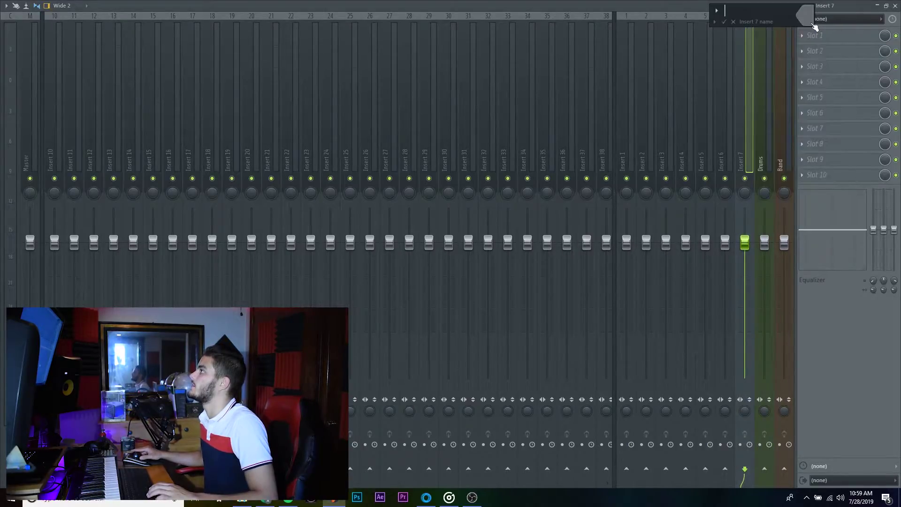
pyautogui.click(800, 16)
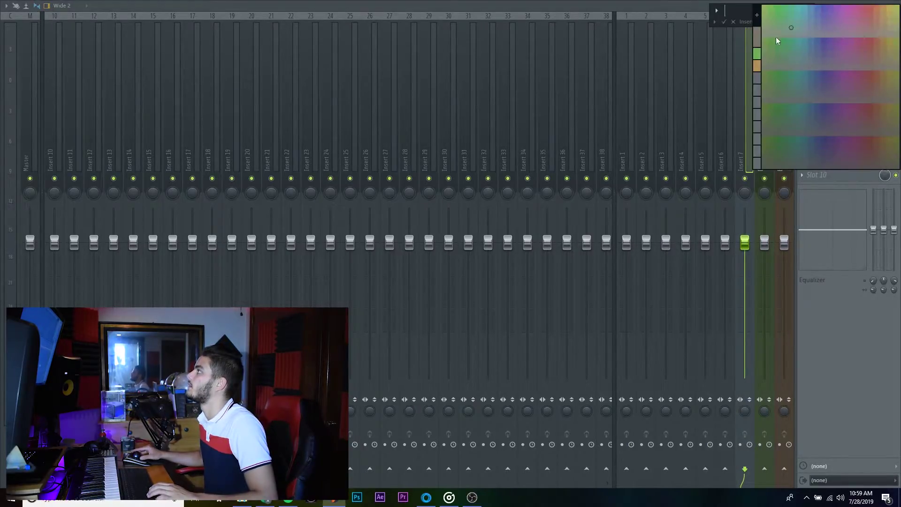
pyautogui.click(802, 14)
pyautogui.write('Delay')
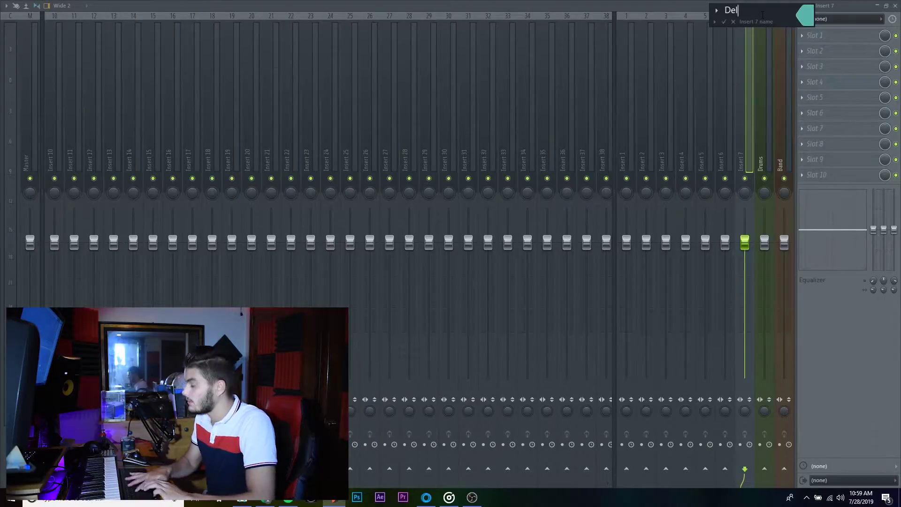
pyautogui.press('Return')
# Colour mixer tracks Insert 4, Insert 5 and Insert 6 teal together, matching the Delay track
pyautogui.rightClick(723, 83)
pyautogui.click(725, 82)
pyautogui.moveTo(725, 83); pyautogui.dragTo(693, 93)
pyautogui.rightClick(695, 95)
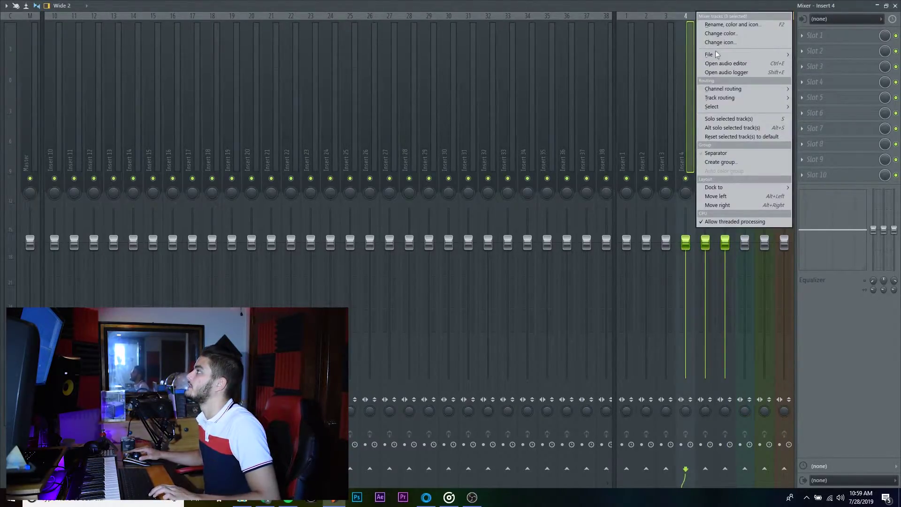
pyautogui.click(739, 24)
pyautogui.click(746, 18)
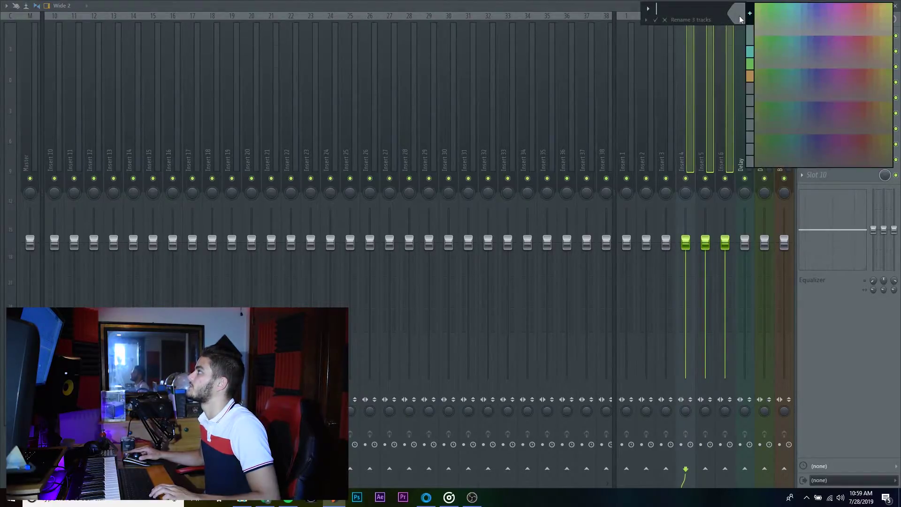
pyautogui.click(793, 8)
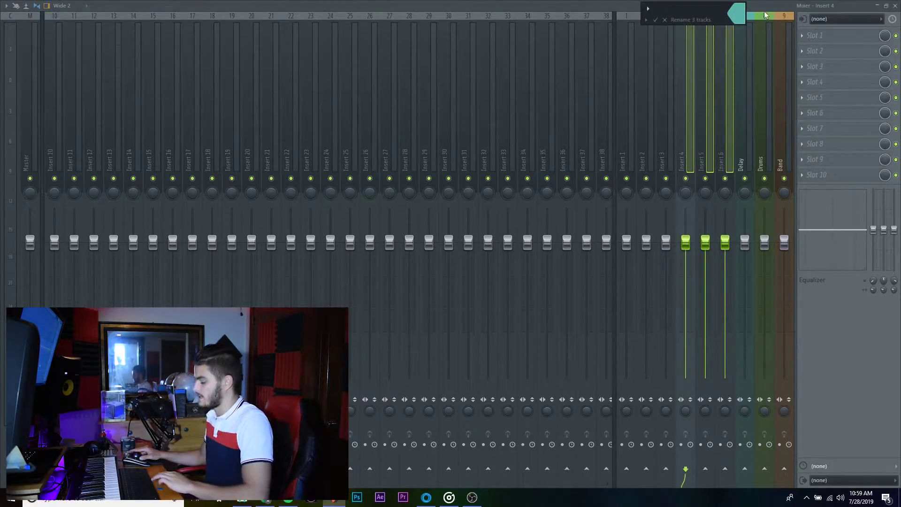
pyautogui.press('Return')
# Rename mixer track Insert 6, beside the Delay track, to "Verb Large"
pyautogui.click(721, 79)
pyautogui.rightClick(722, 79)
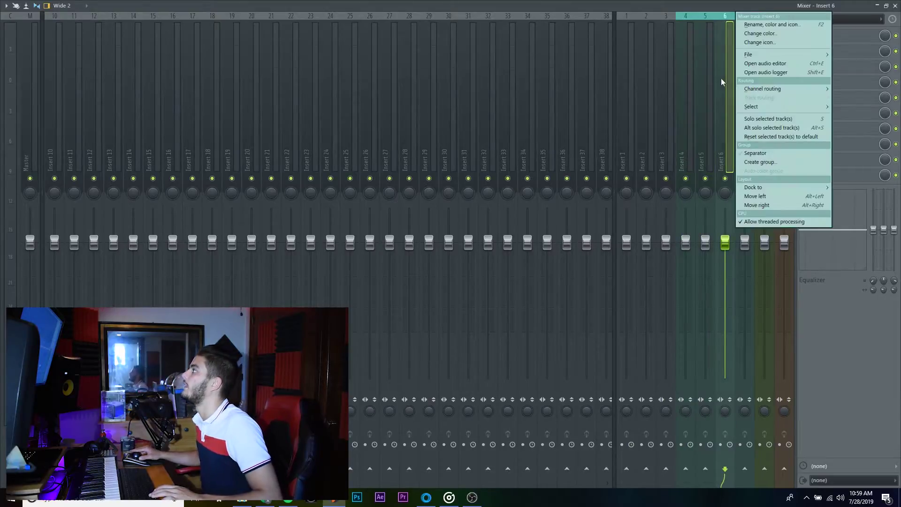
pyautogui.click(745, 26)
pyautogui.write('V')
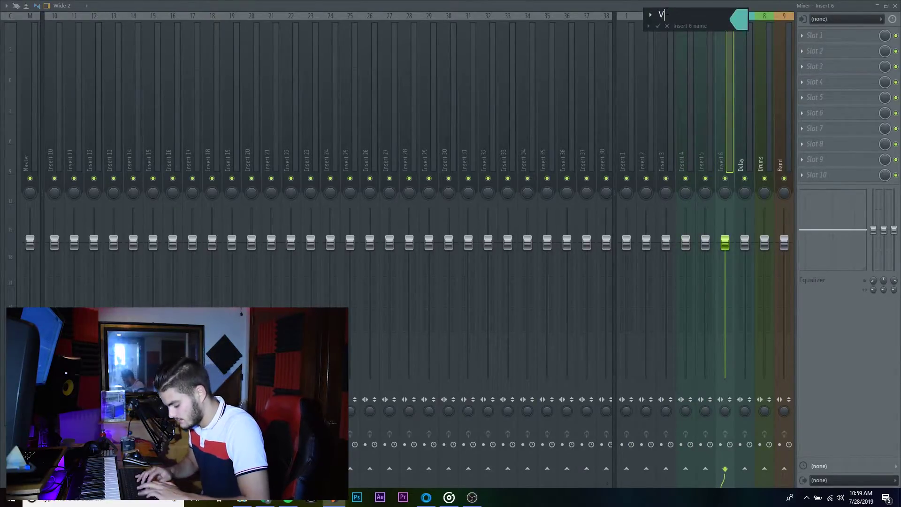
pyautogui.write('erb Large')
pyautogui.press('BackSpace')
pyautogui.press('BackSpace')
pyautogui.press('BackSpace')
pyautogui.press('BackSpace')
pyautogui.write('arge')
pyautogui.press('Return')
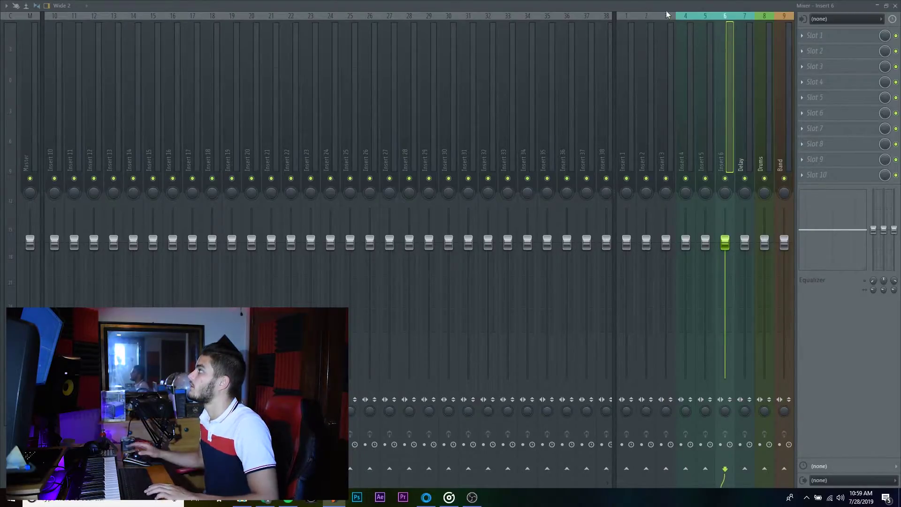
# Rename mixer track Insert 5, beside the Verb Large track, to "Verb Mid"
pyautogui.rightClick(700, 111)
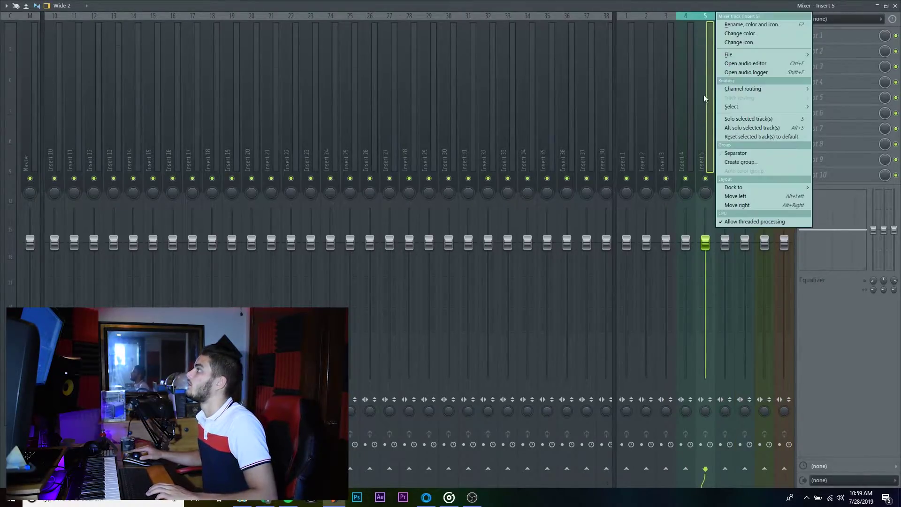
pyautogui.click(748, 23)
pyautogui.write('BV')
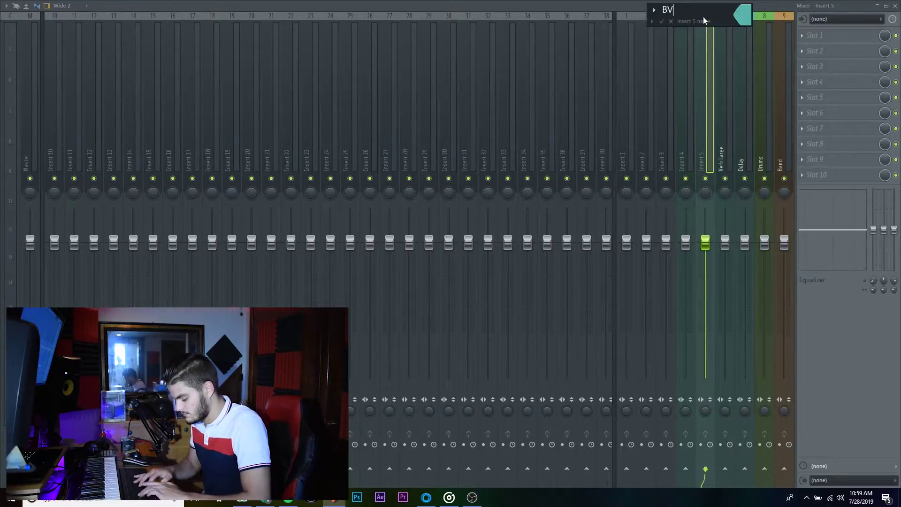
pyautogui.write('erb Mid')
pyautogui.press('Return')
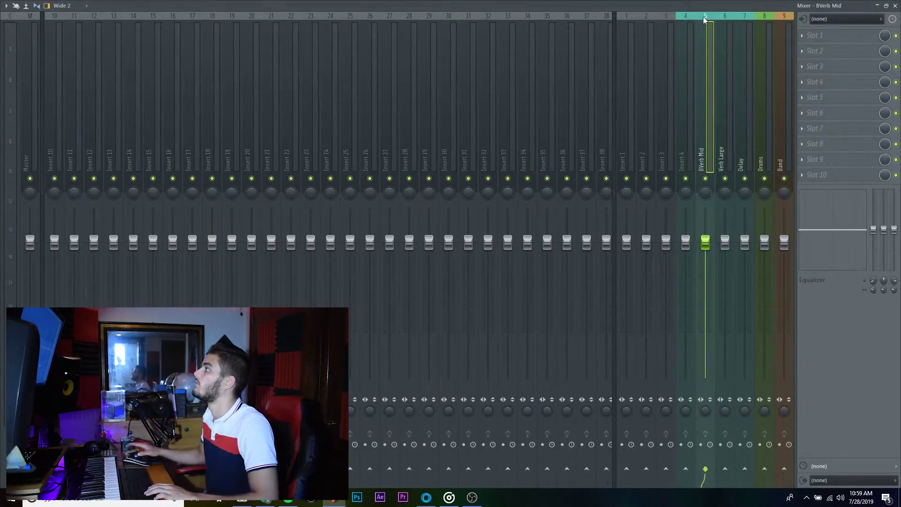
pyautogui.rightClick(697, 66)
pyautogui.click(749, 23)
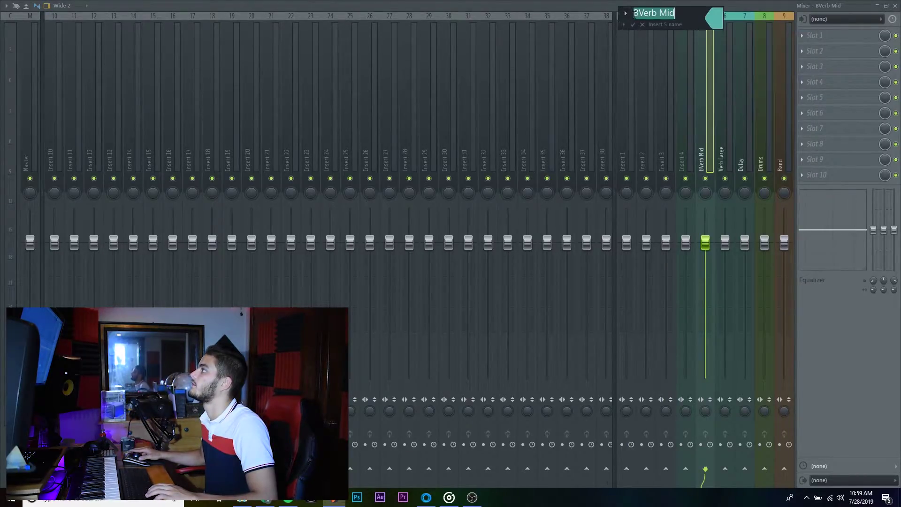
pyautogui.press('Home')
pyautogui.press('Delete')
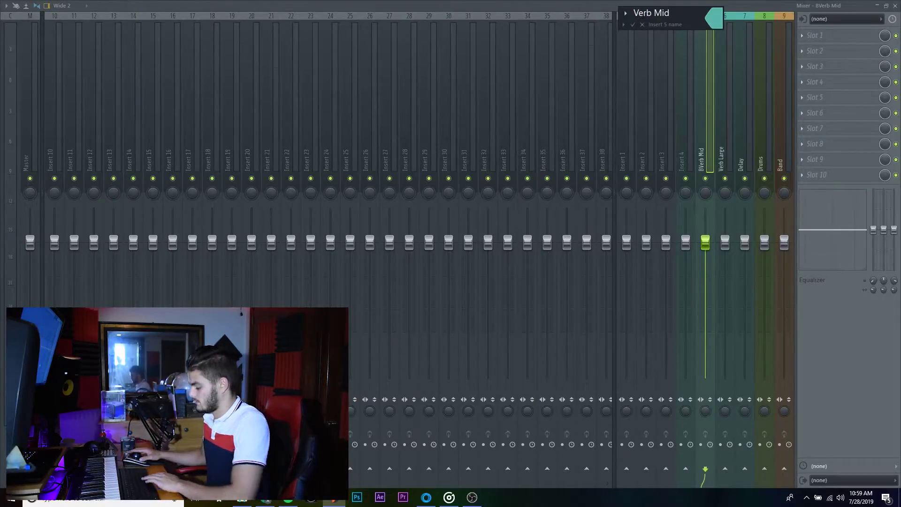
pyautogui.press('Return')
# Rename mixer track Insert 4, beside the Verb Mid track, to "Verb Small"
pyautogui.click(683, 94)
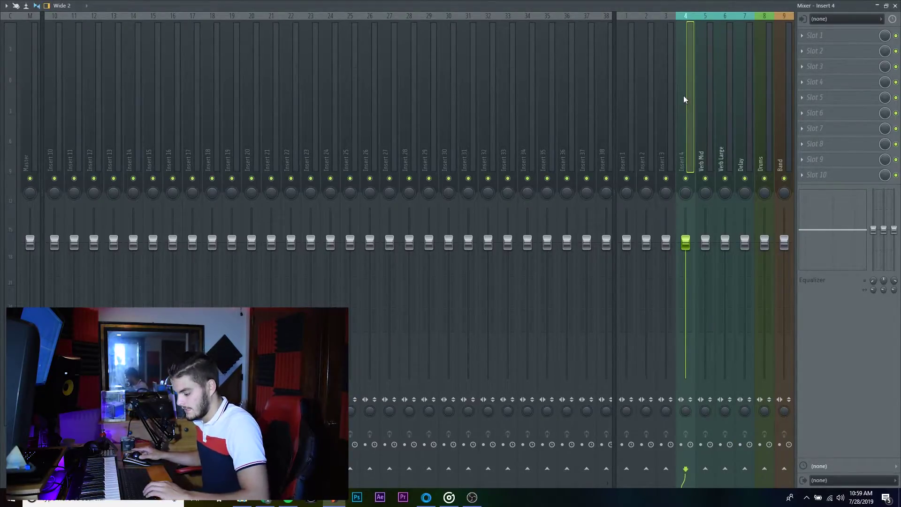
pyautogui.press('F2')
pyautogui.write('Verb Small')
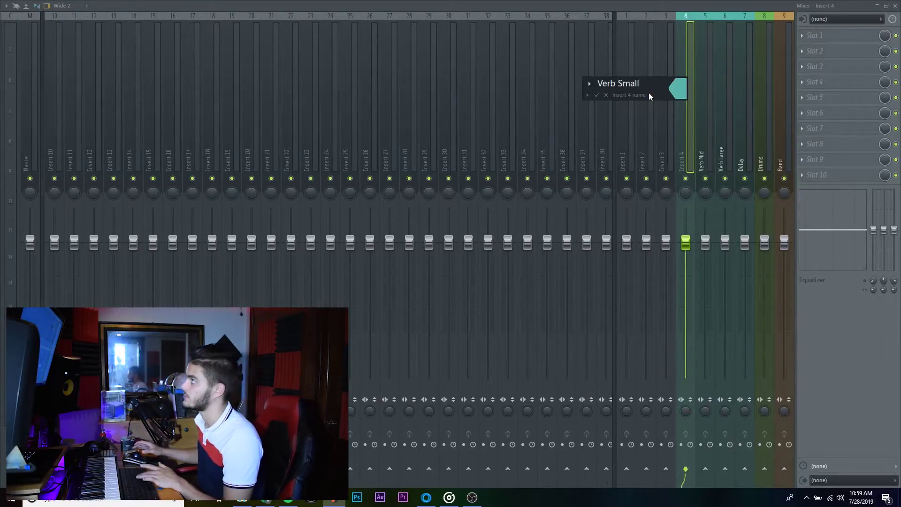
pyautogui.press('Return')
# Rename mixer track Insert 3 to "Vox" and give it a purple colour
pyautogui.click(663, 100)
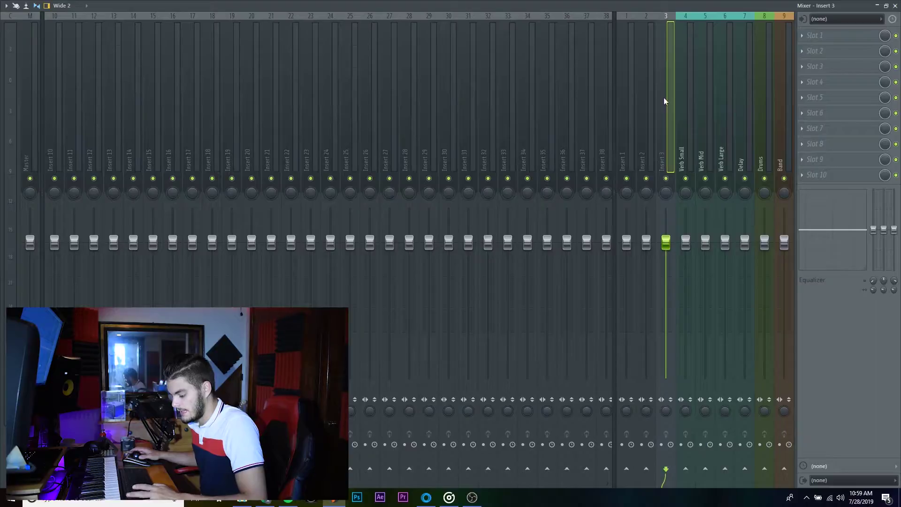
pyautogui.press('F2')
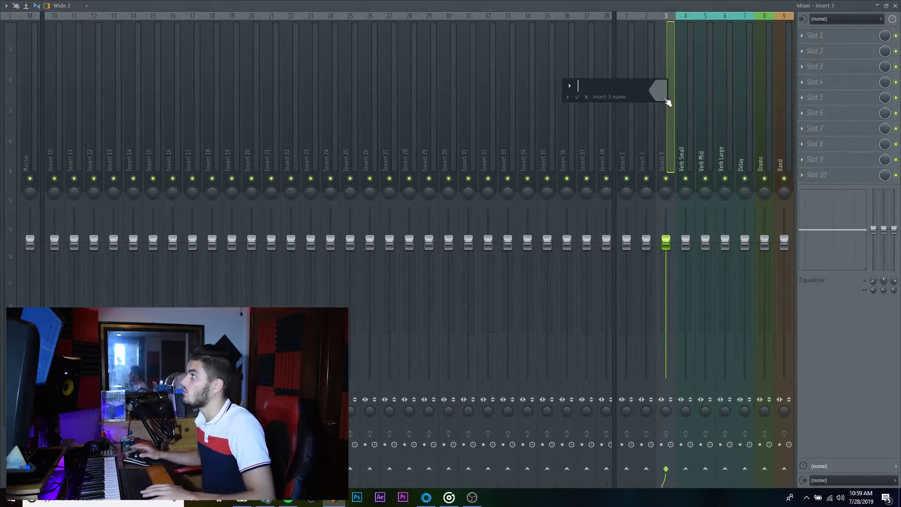
pyautogui.write('Vox')
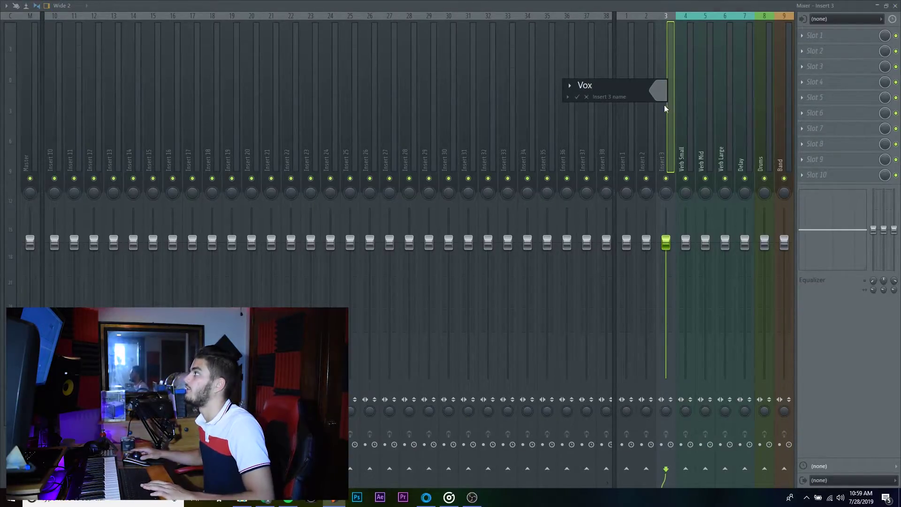
pyautogui.click(663, 93)
pyautogui.click(742, 85)
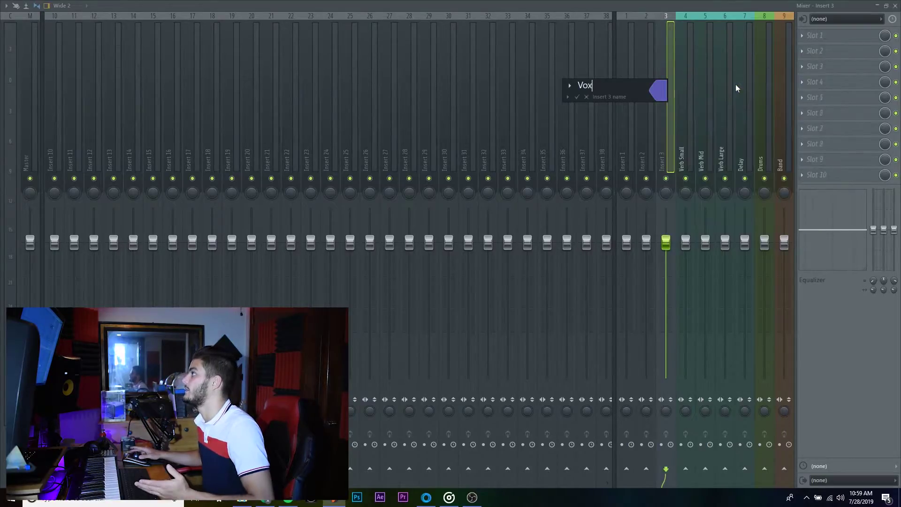
pyautogui.press('Return')
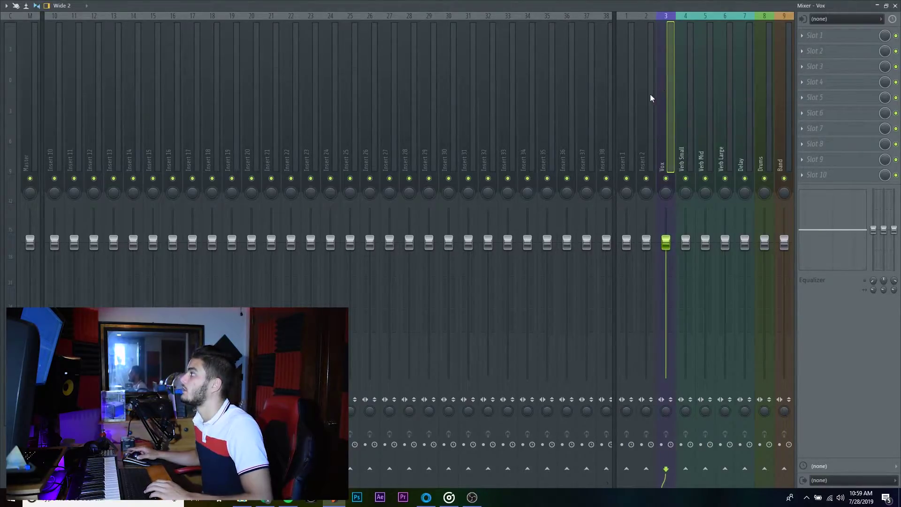
# Rename mixer track Insert 2, beside the Vox track, to "Filter" and give it a pink-purple colour
pyautogui.click(650, 94)
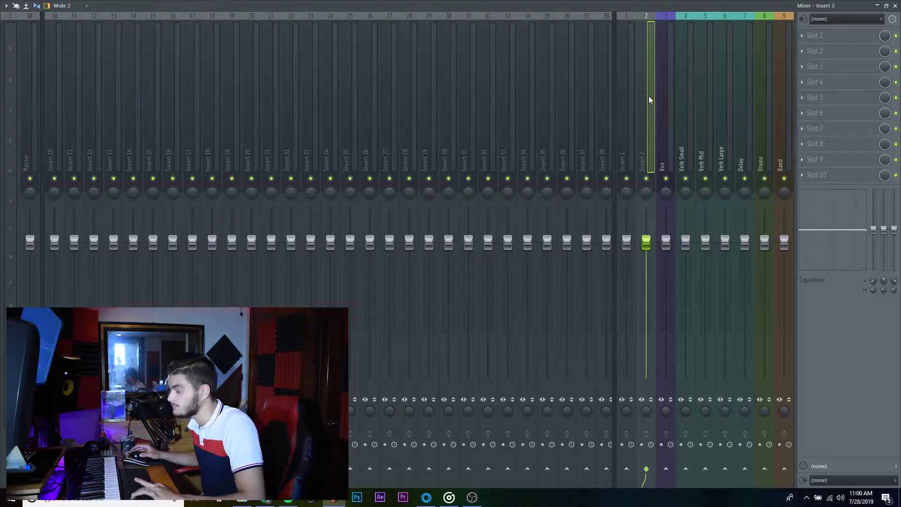
pyautogui.press('F2')
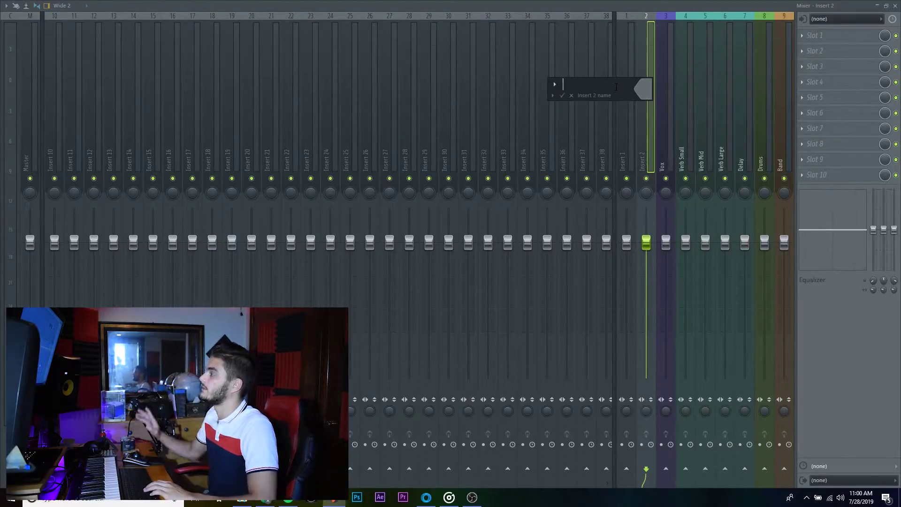
pyautogui.write('Filter')
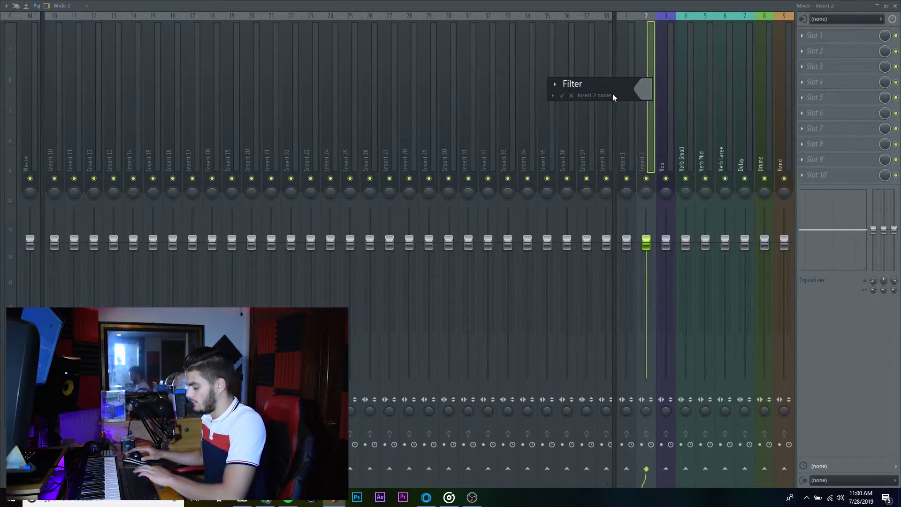
pyautogui.click(644, 89)
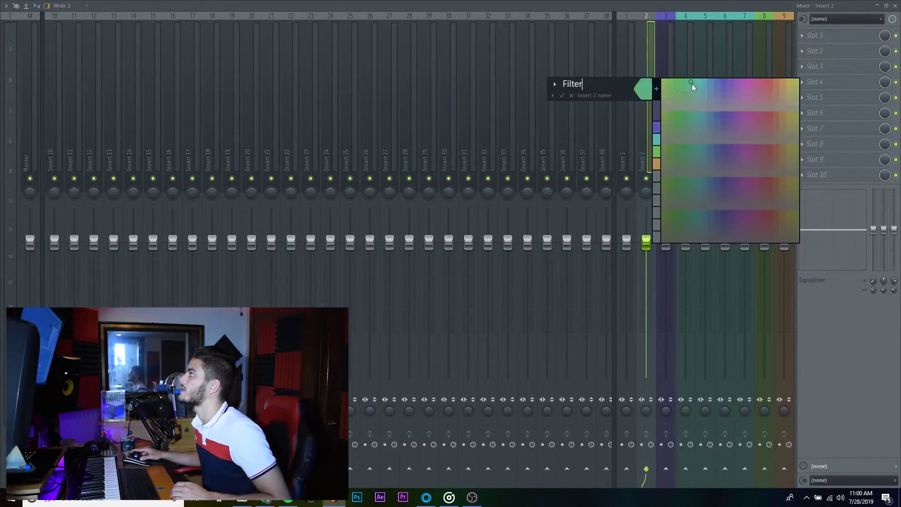
pyautogui.click(744, 83)
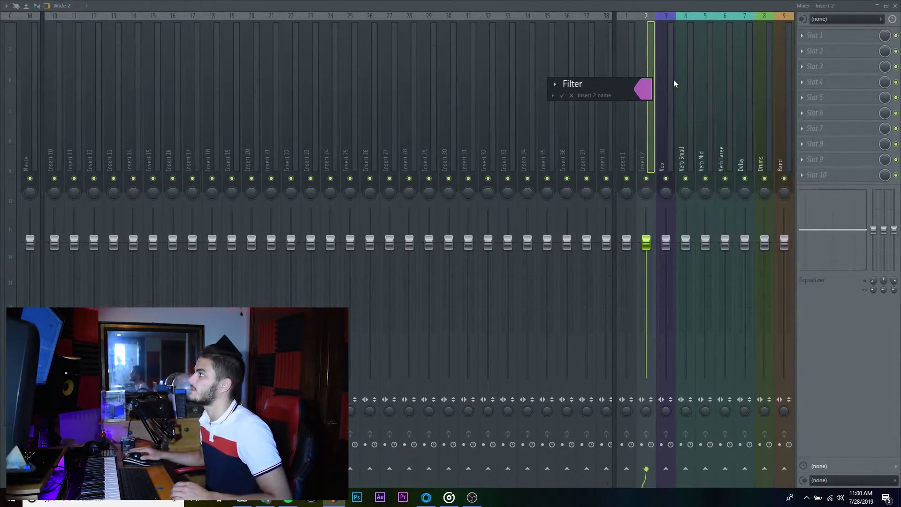
pyautogui.press('Return')
# Rename mixer track Insert 1, beside the Filter track, to "Mix Bus" and colour it red
pyautogui.click(629, 92)
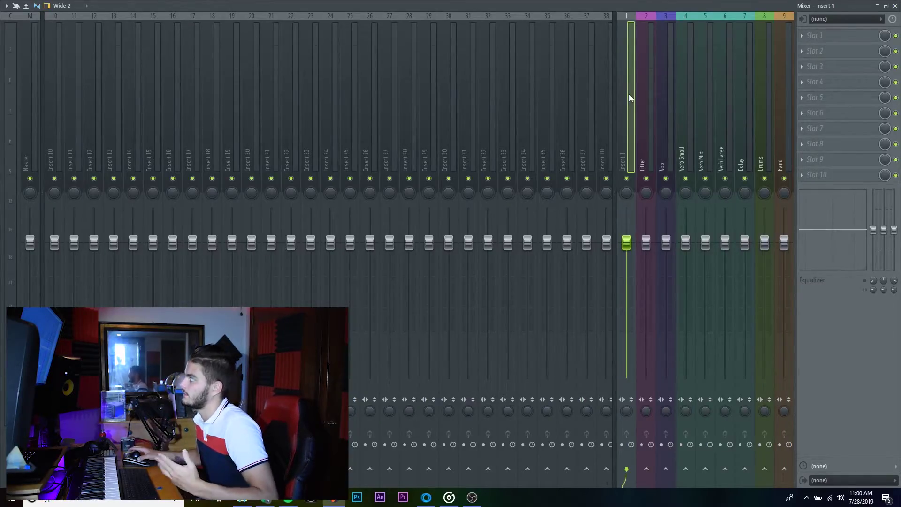
pyautogui.rightClick(629, 93)
pyautogui.press('F2')
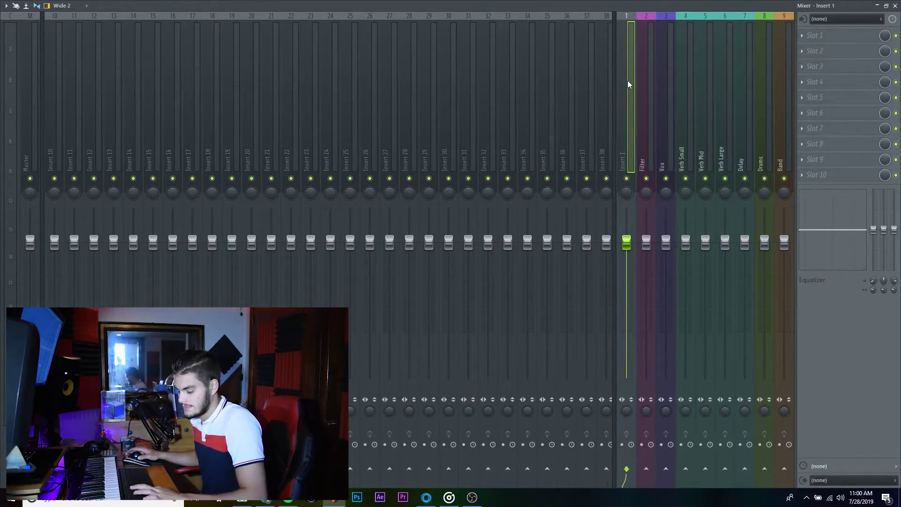
pyautogui.write('Mix Bus')
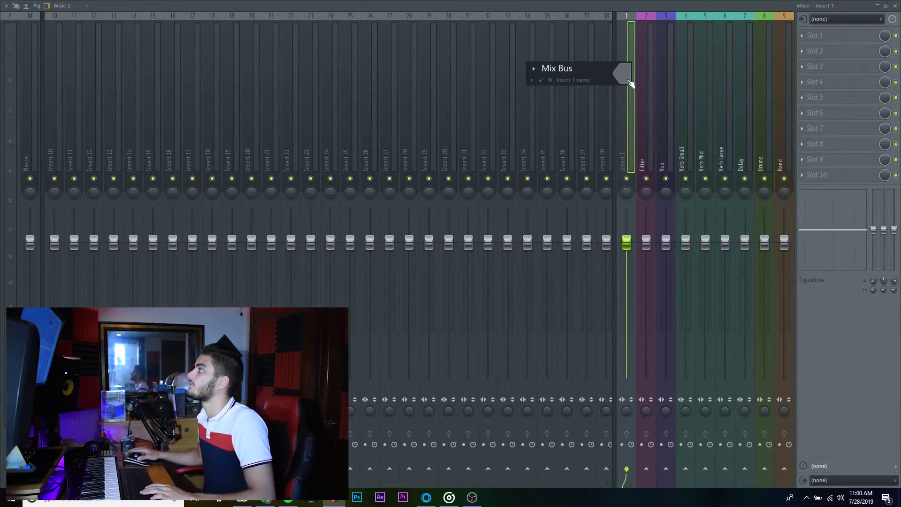
pyautogui.click(629, 82)
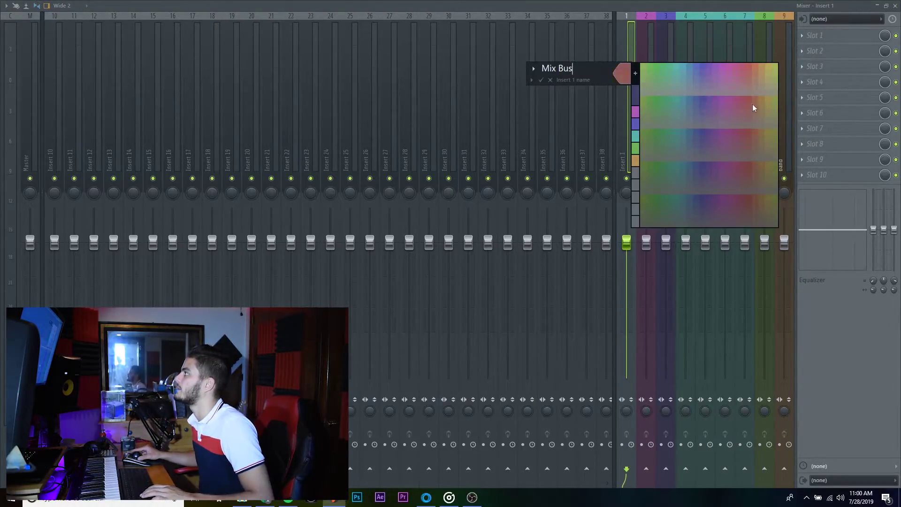
pyautogui.click(745, 132)
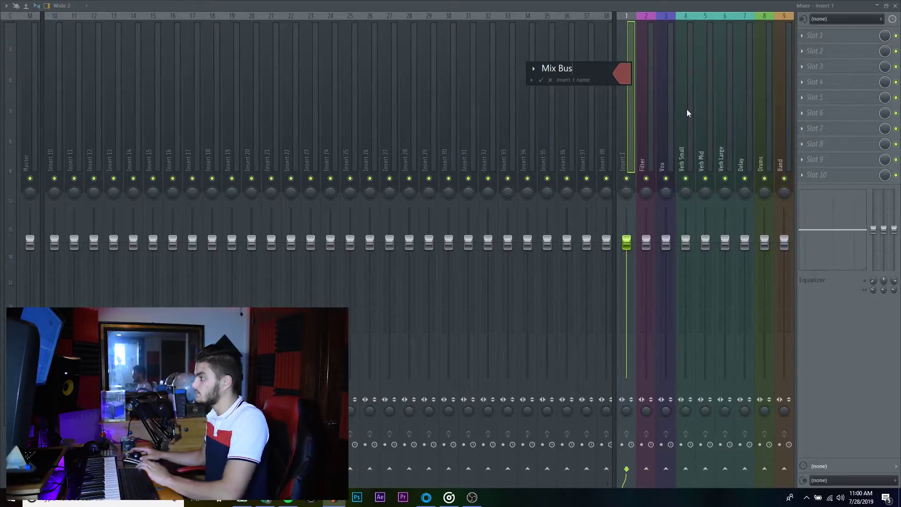
pyautogui.press('Return')
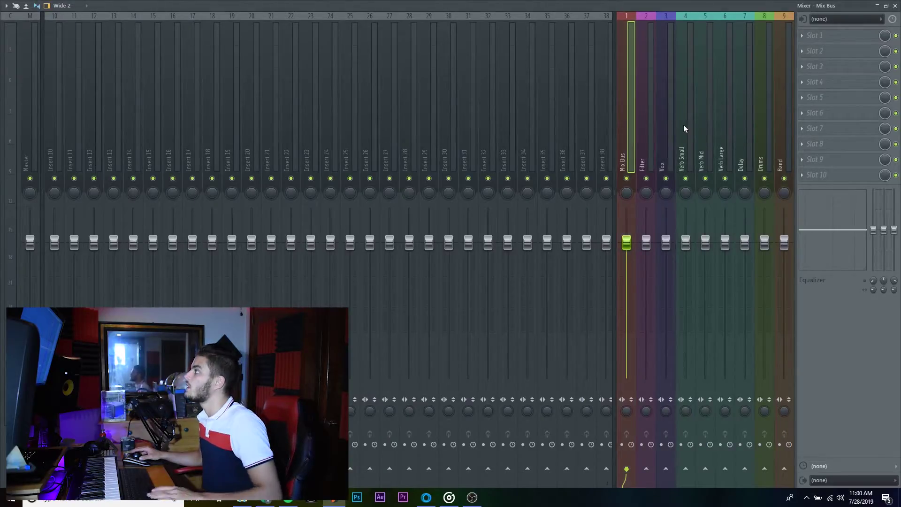
# Route the tracks from Verb Small through Band only to the Filter track and check their individual routing
pyautogui.click(785, 133)
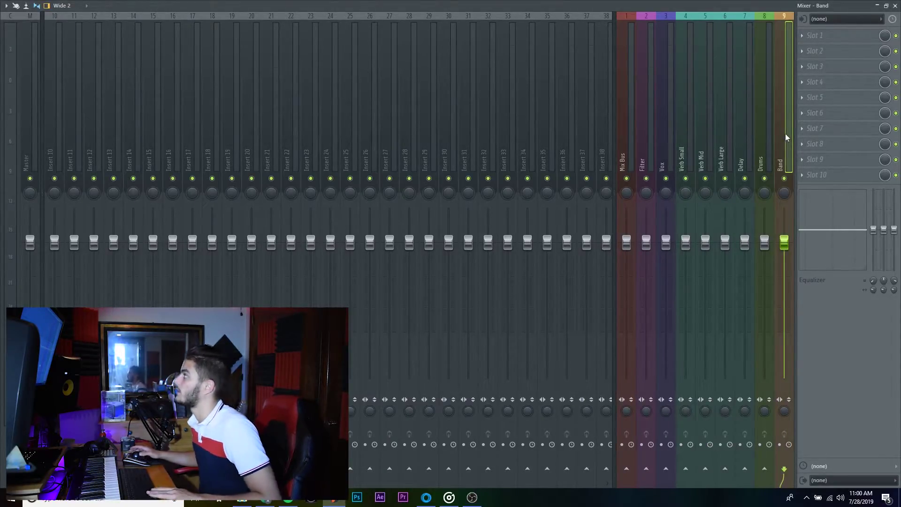
pyautogui.moveTo(781, 134); pyautogui.dragTo(686, 142)
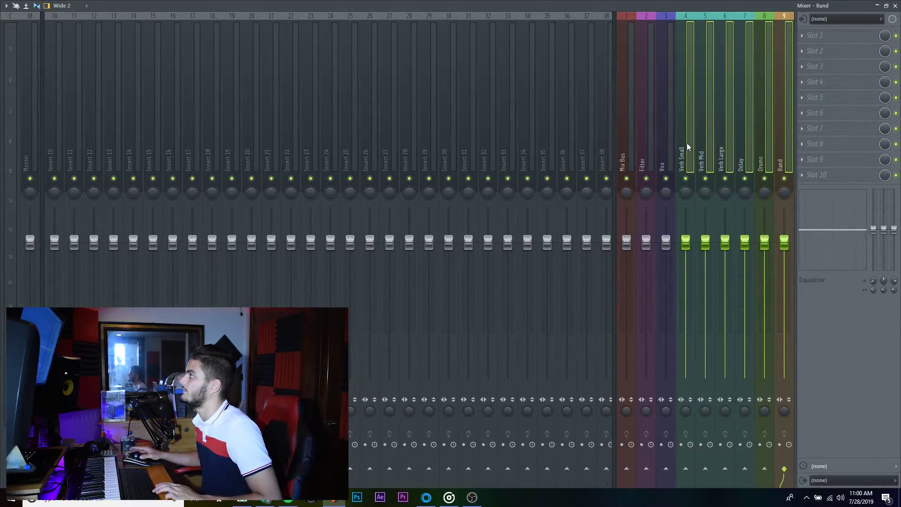
pyautogui.rightClick(648, 467)
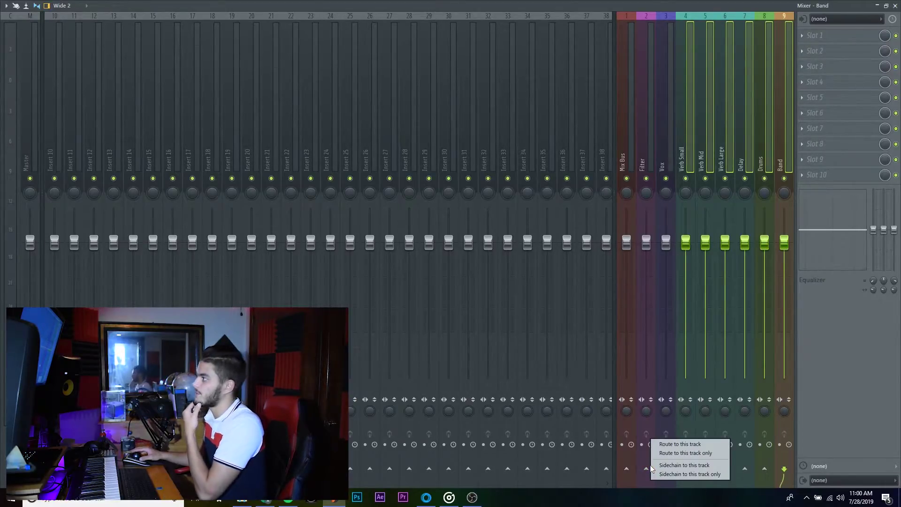
pyautogui.click(670, 453)
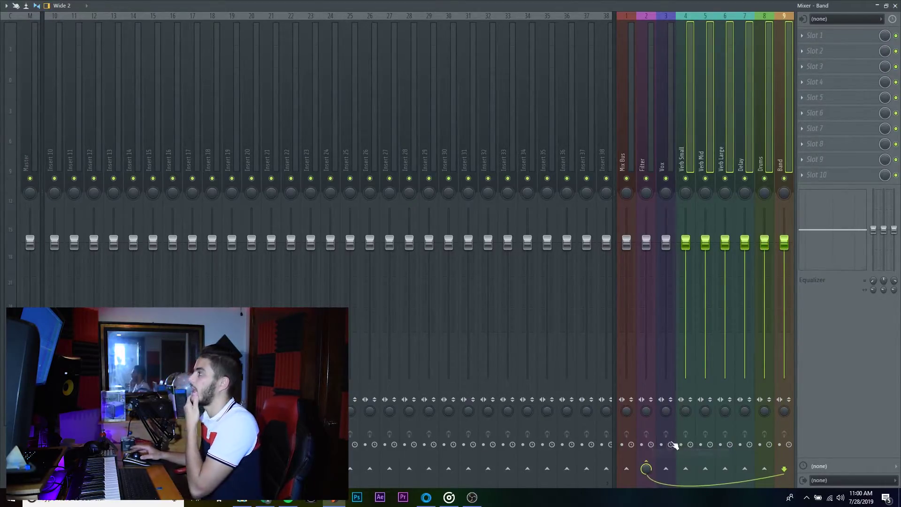
pyautogui.click(685, 143)
pyautogui.click(709, 144)
pyautogui.click(744, 140)
pyautogui.click(765, 137)
pyautogui.click(784, 139)
# Route the Filter track only to the Mix Bus track
pyautogui.click(647, 136)
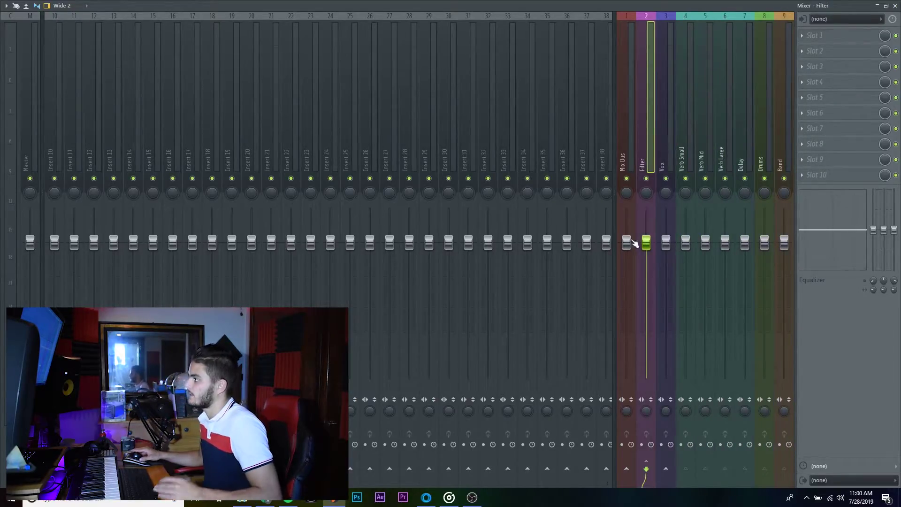
pyautogui.rightClick(627, 471)
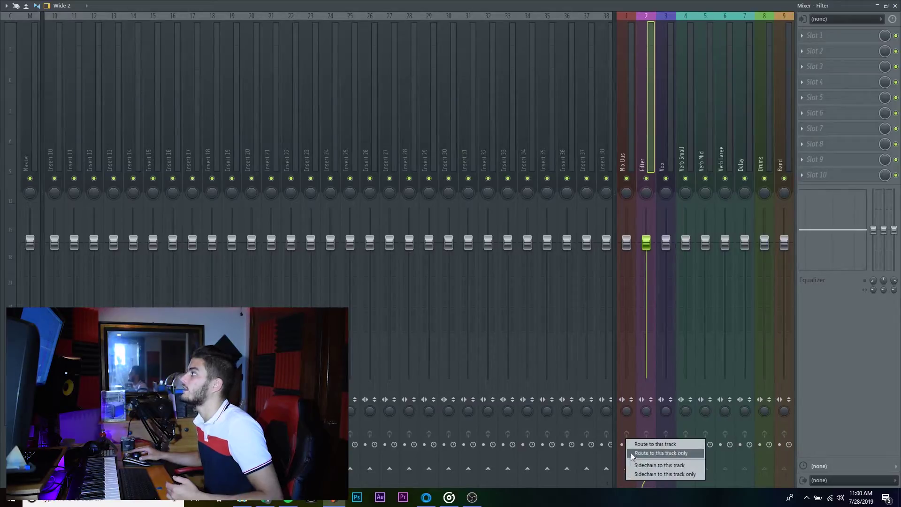
pyautogui.click(642, 455)
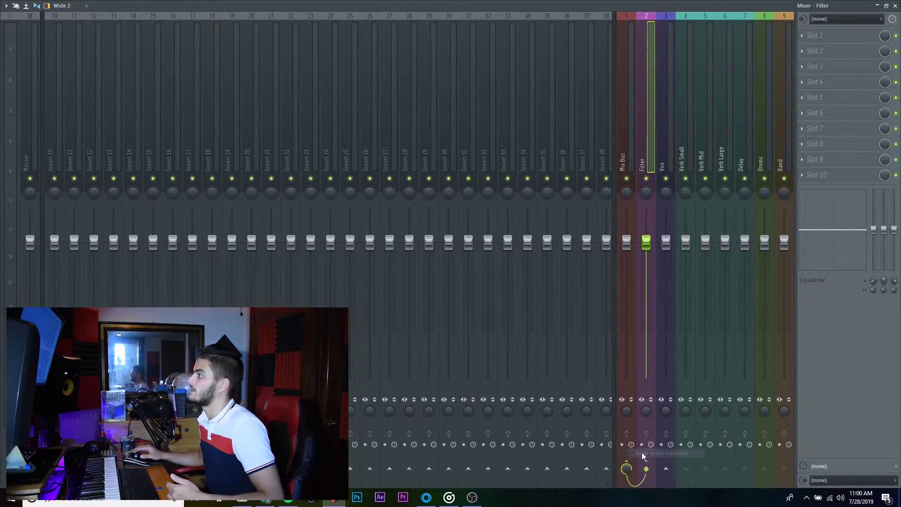
# Route the Vox track only to the Mix Bus track, bypassing the Filter track
pyautogui.click(668, 138)
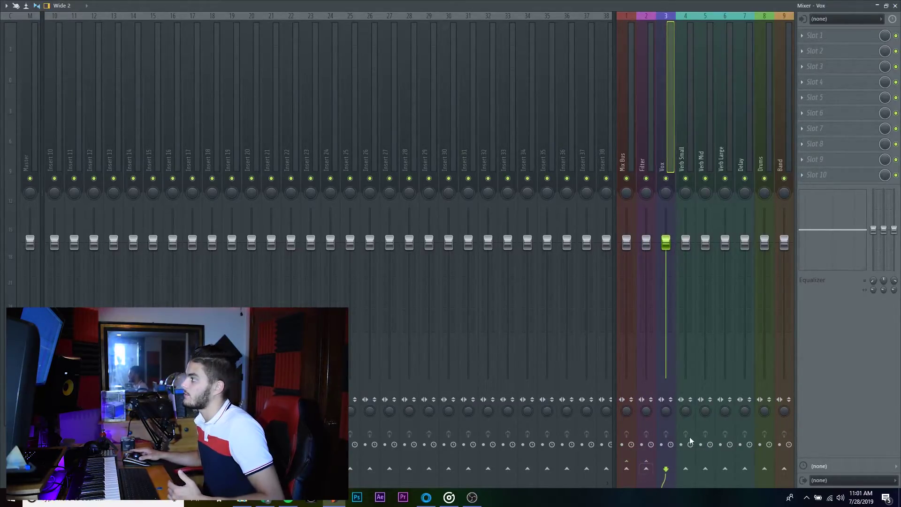
pyautogui.rightClick(627, 467)
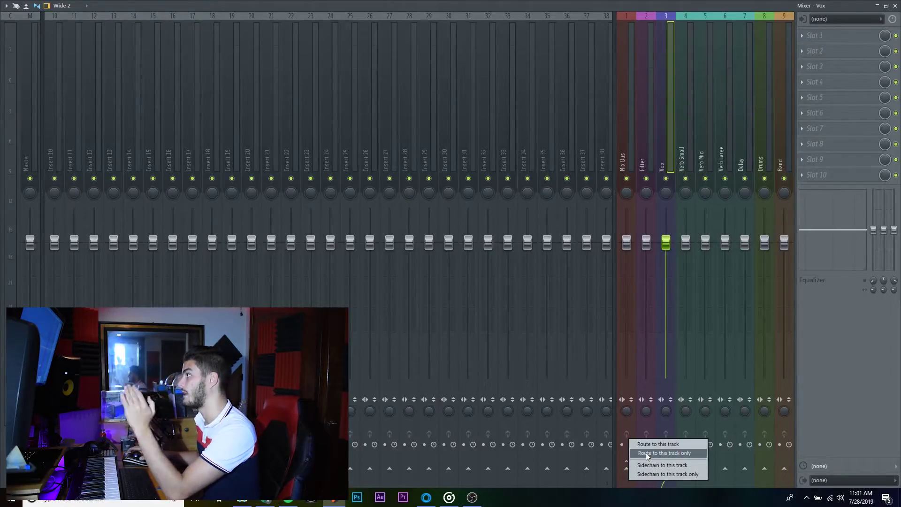
pyautogui.click(646, 452)
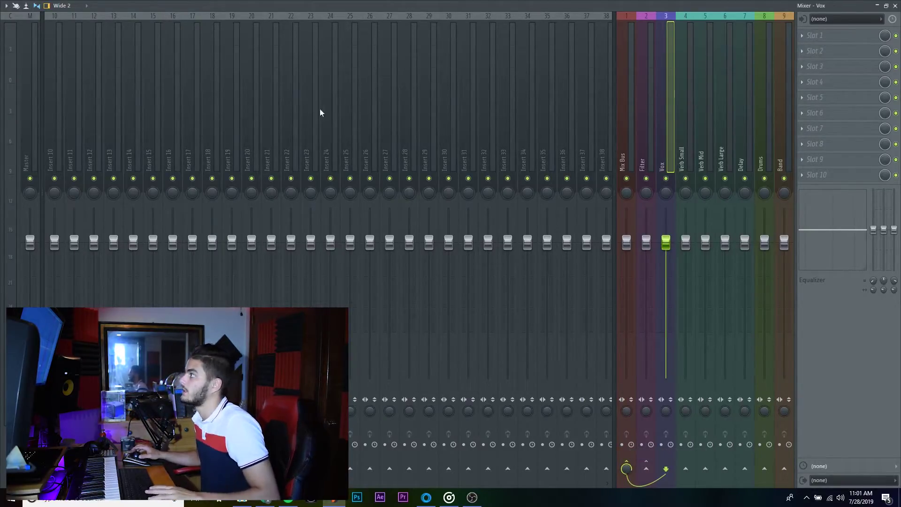
# Colour mixer tracks Insert 10 through Insert 20 orange as one group, leaving their names as they are
pyautogui.click(58, 137)
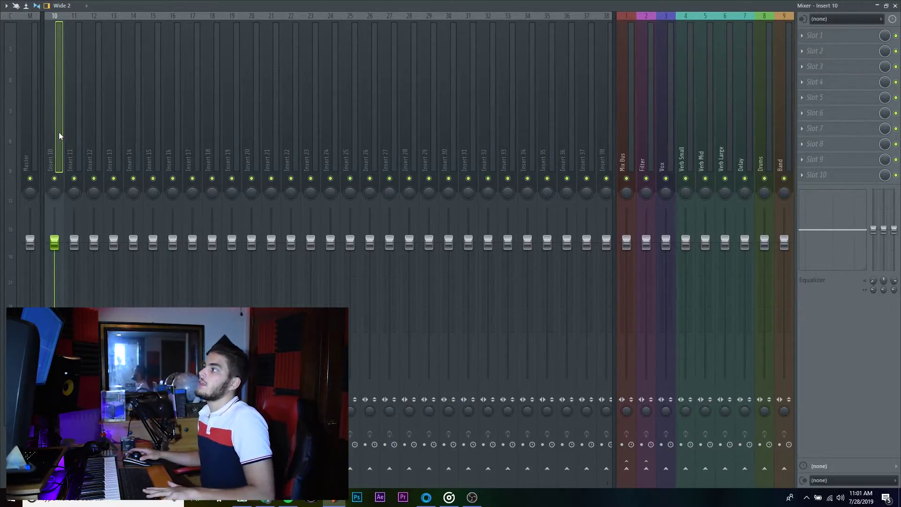
pyautogui.moveTo(60, 133); pyautogui.dragTo(250, 115)
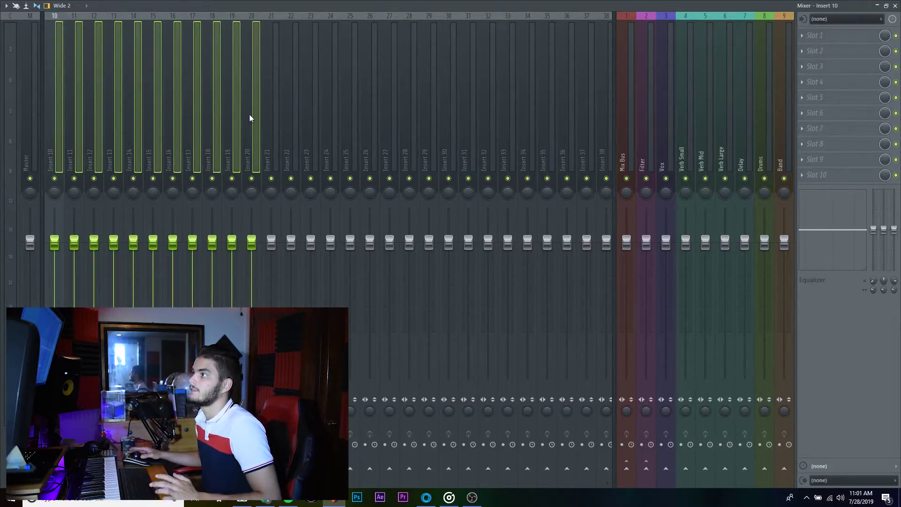
pyautogui.rightClick(179, 121)
pyautogui.click(229, 30)
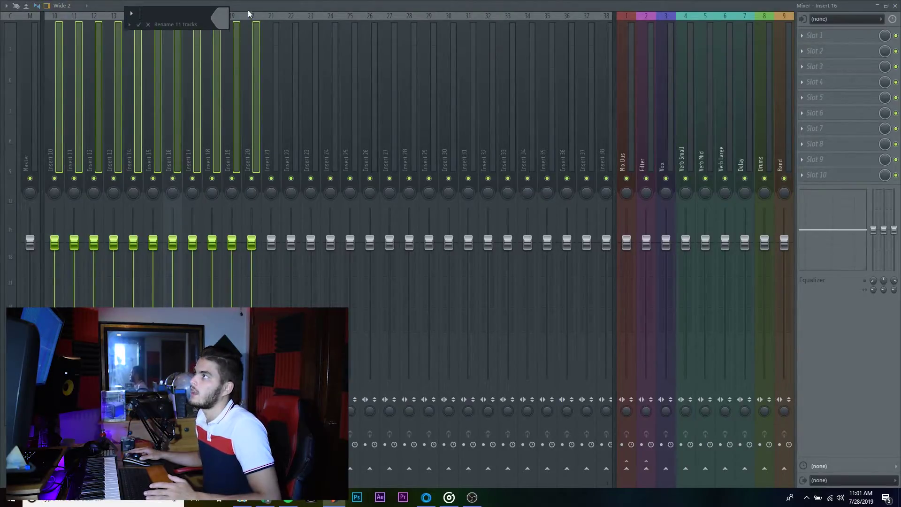
pyautogui.click(224, 17)
pyautogui.click(349, 9)
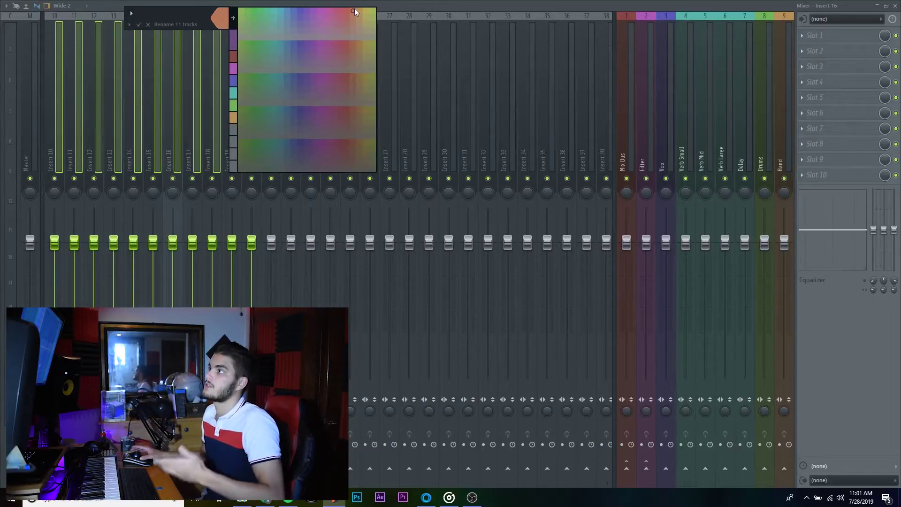
pyautogui.click(355, 8)
pyautogui.press('Return')
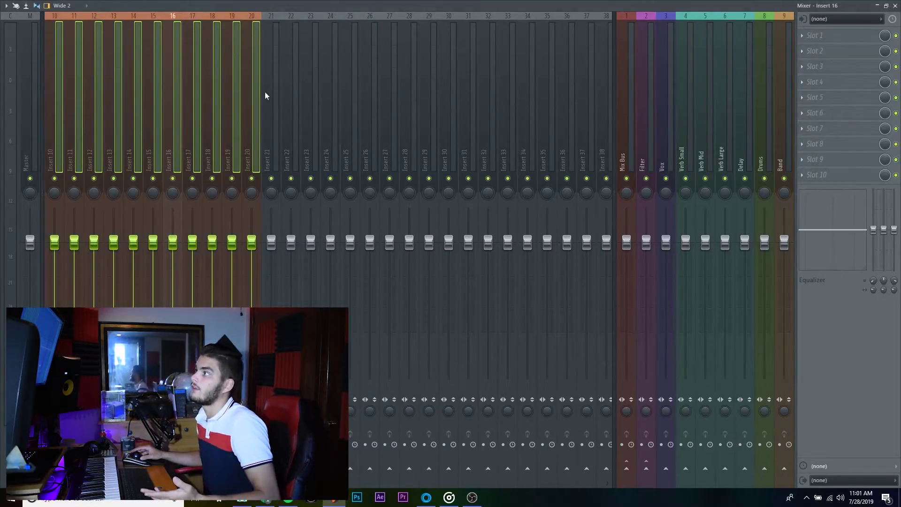
# Add a separator in front of Insert 21 to divide it from the orange tracks
pyautogui.click(263, 94)
pyautogui.rightClick(263, 94)
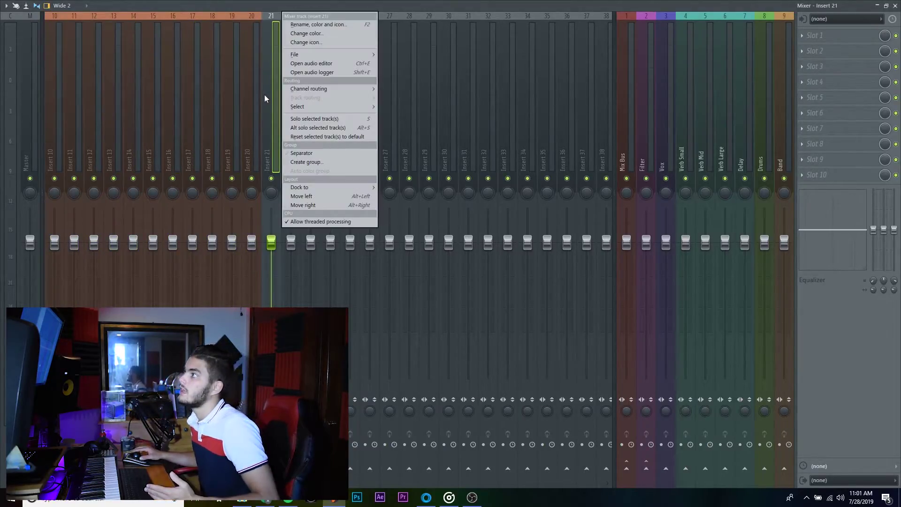
pyautogui.click(260, 84)
pyautogui.click(267, 107)
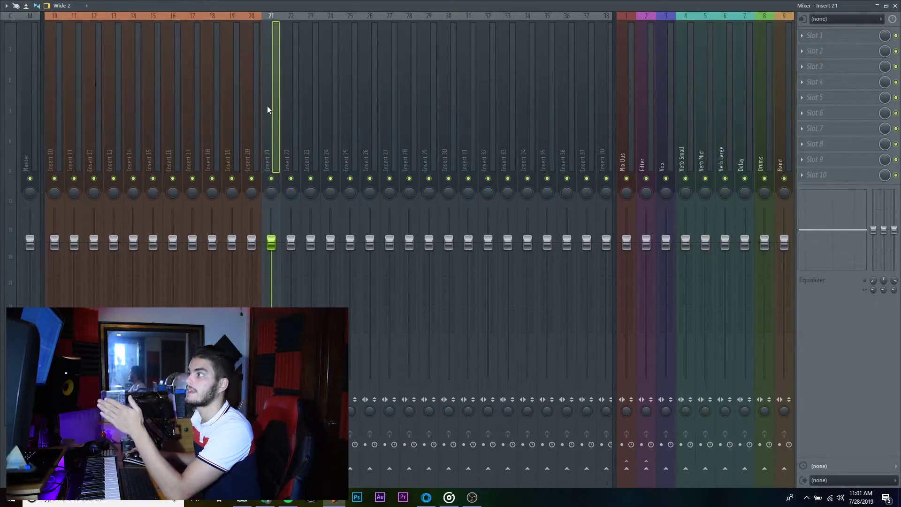
pyautogui.rightClick(267, 109)
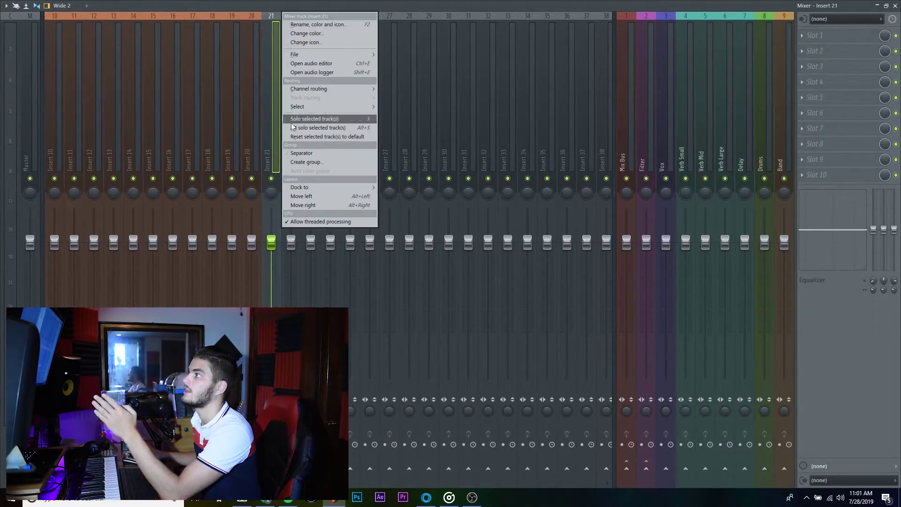
pyautogui.click(315, 153)
pyautogui.click(231, 96)
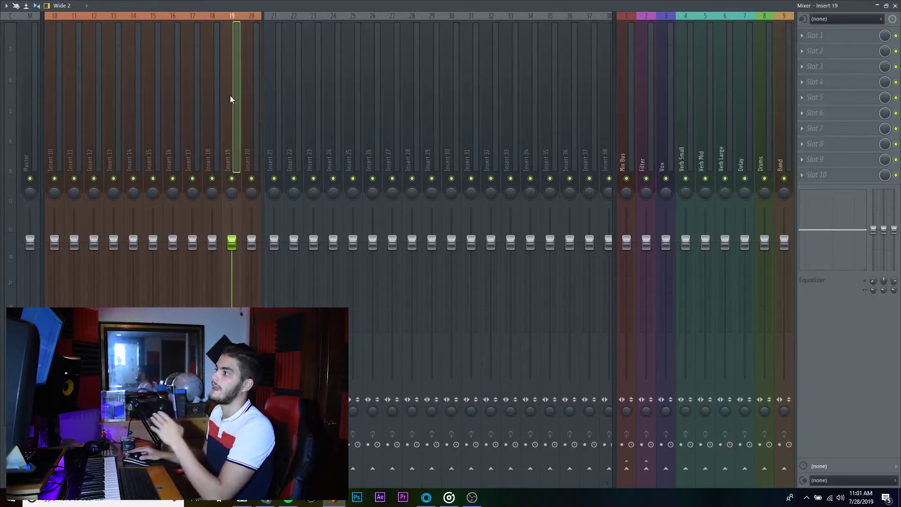
# Colour mixer tracks Insert 21 through Insert 40 green as one group, leaving their names as they are
pyautogui.click(272, 132)
pyautogui.moveTo(276, 138); pyautogui.dragTo(214, 148)
pyautogui.click(584, 131)
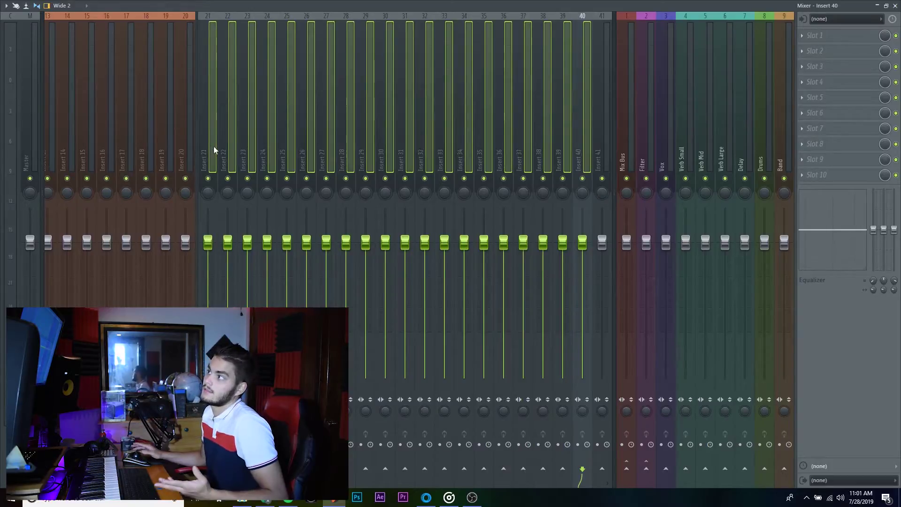
pyautogui.rightClick(297, 126)
pyautogui.click(346, 22)
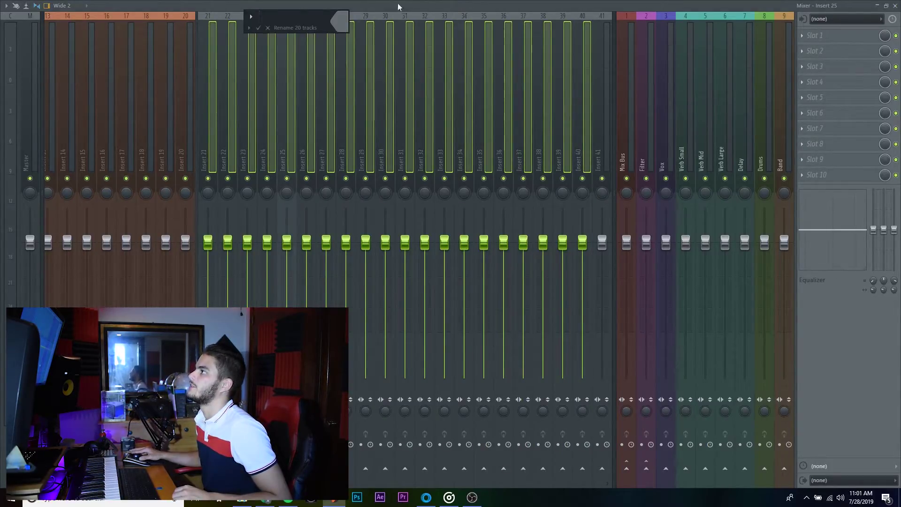
pyautogui.click(341, 23)
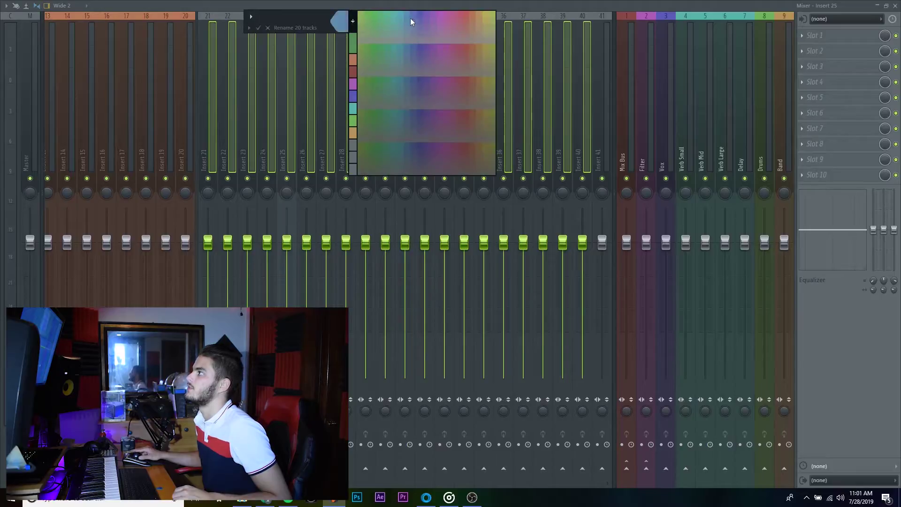
pyautogui.click(364, 17)
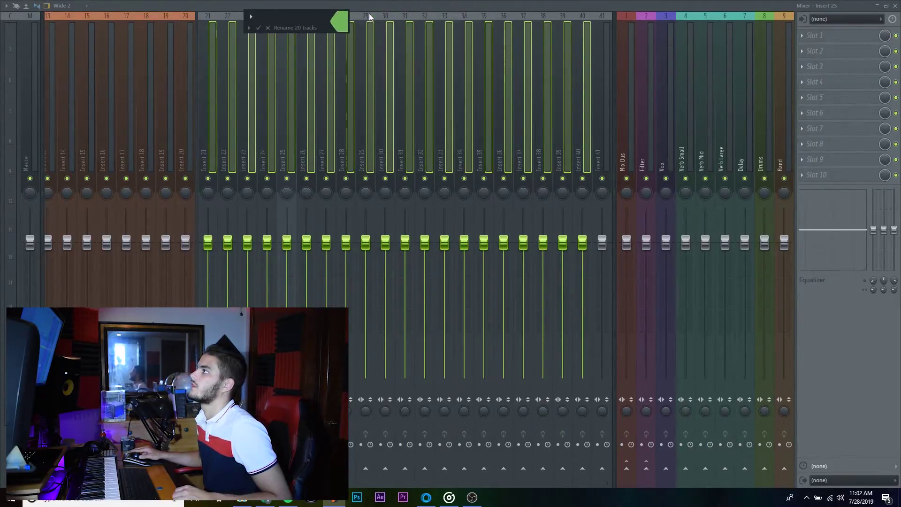
pyautogui.press('Return')
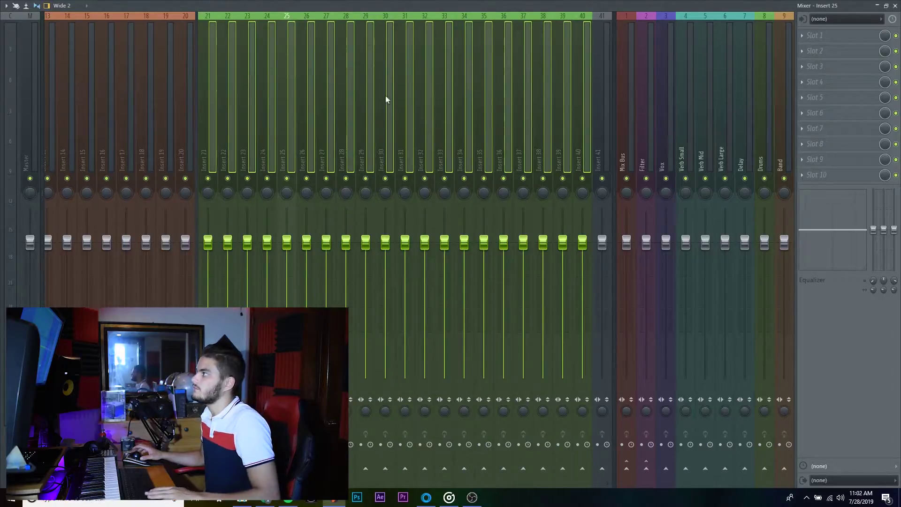
# Add a separator in front of Insert 41 to divide it from the green tracks
pyautogui.scroll(-3, 385, 94)
pyautogui.click(404, 111)
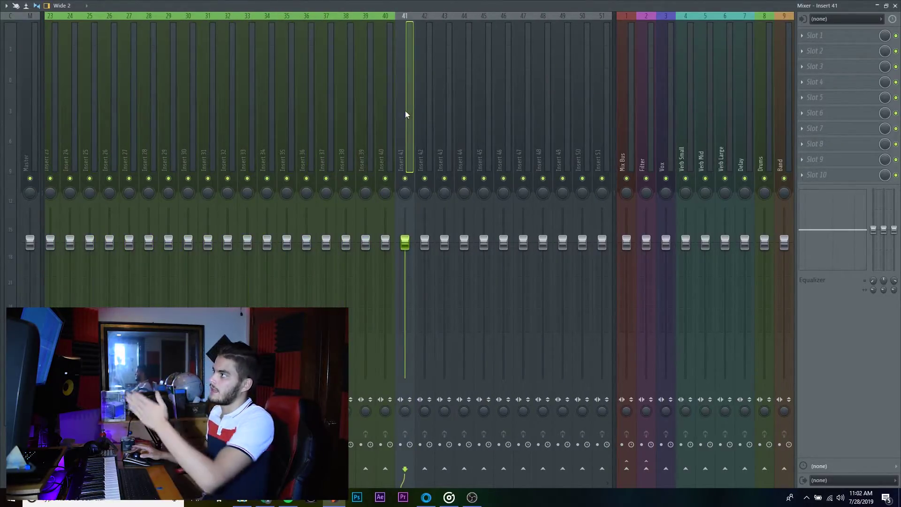
pyautogui.rightClick(405, 111)
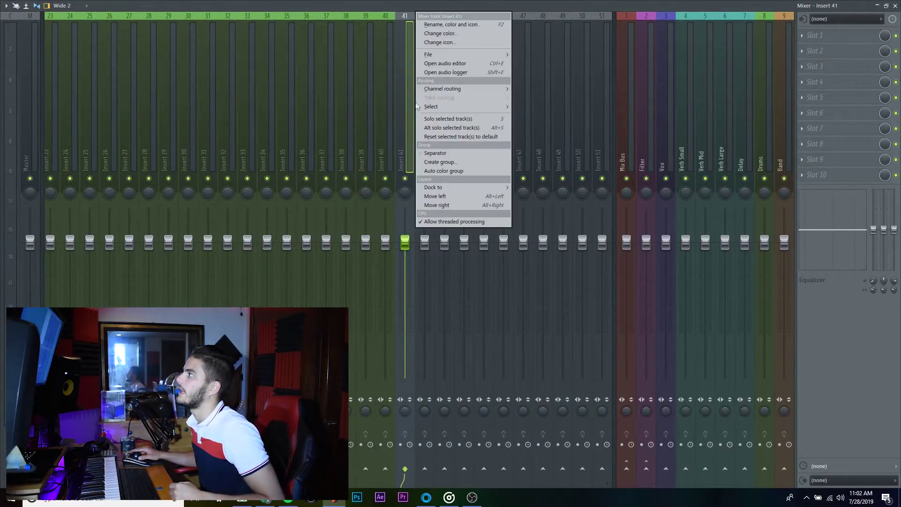
pyautogui.click(452, 153)
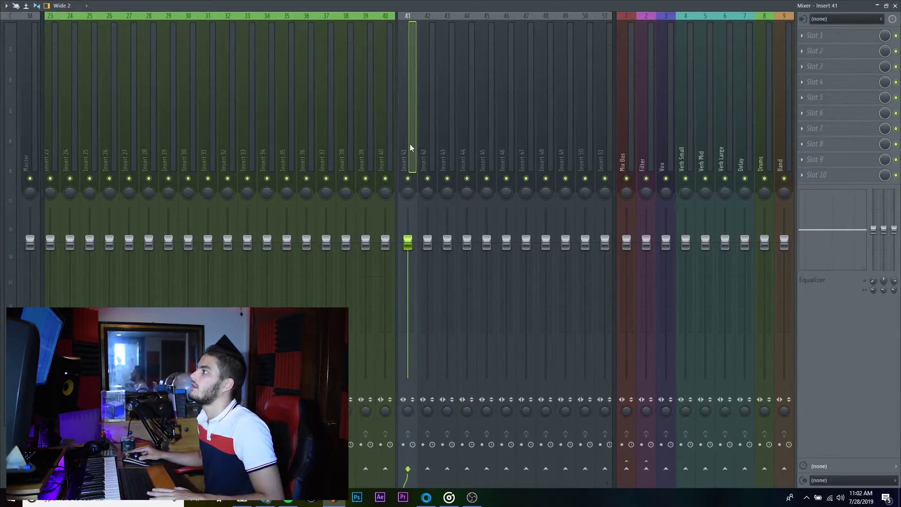
# Name mixer tracks Insert 41 through Insert 44 Vox in blue-violet, and add a separator in front of Insert 45
pyautogui.moveTo(410, 144); pyautogui.dragTo(462, 155)
pyautogui.rightClick(459, 140)
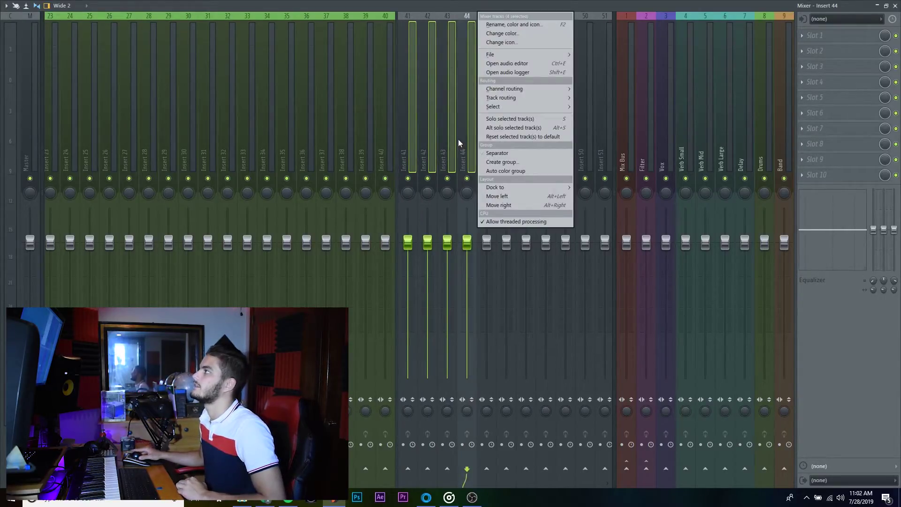
pyautogui.click(485, 24)
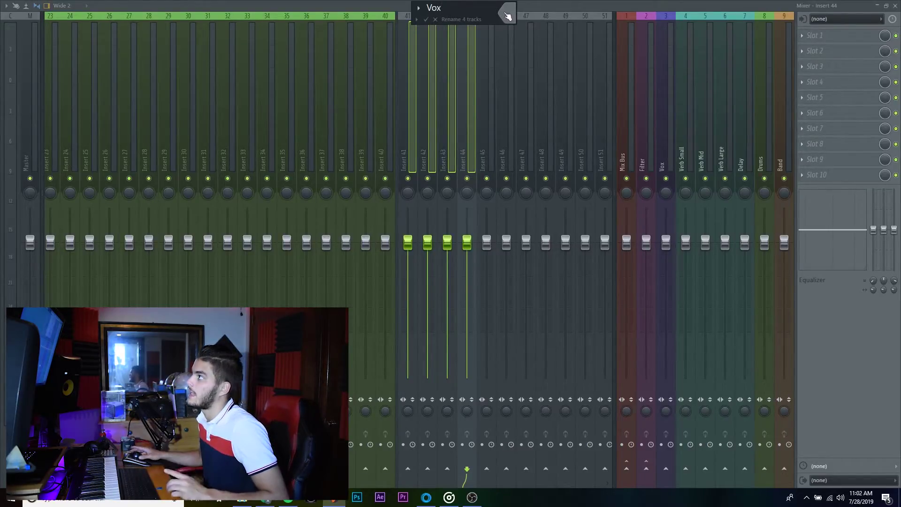
pyautogui.click(507, 12)
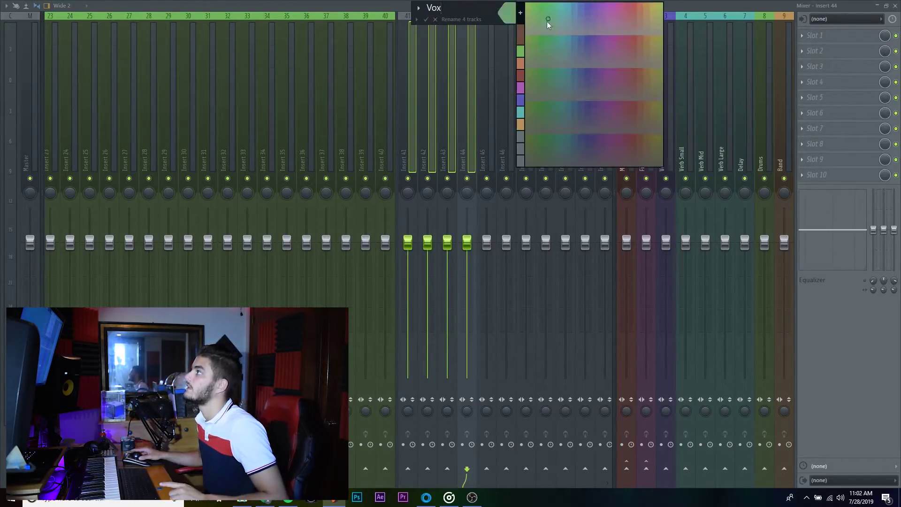
pyautogui.click(589, 6)
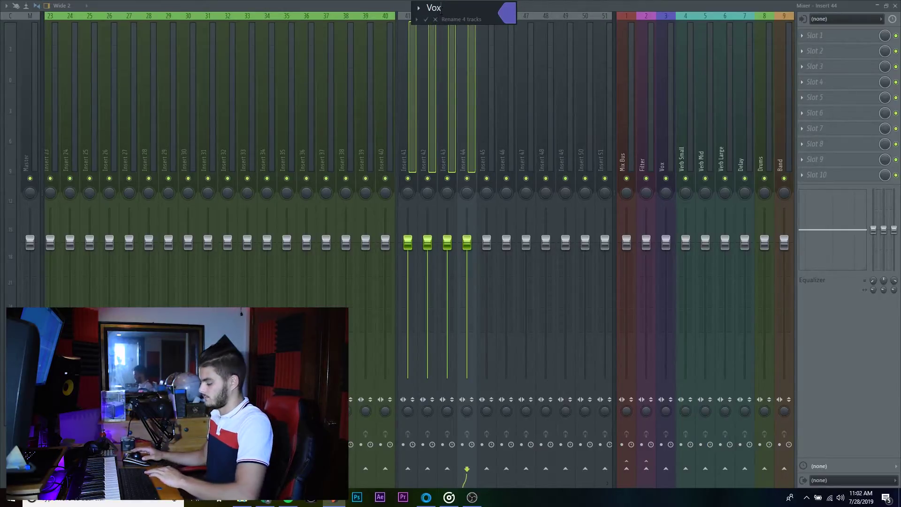
pyautogui.press('Return')
pyautogui.rightClick(488, 64)
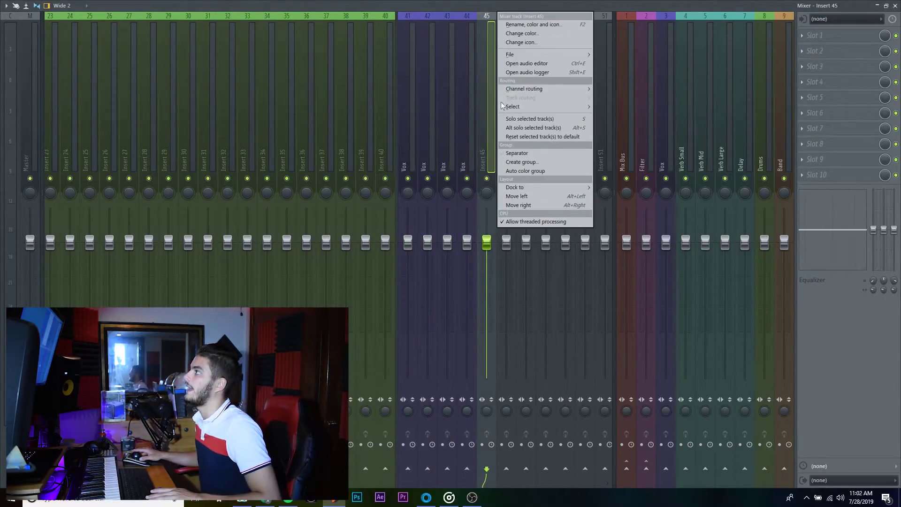
pyautogui.click(549, 149)
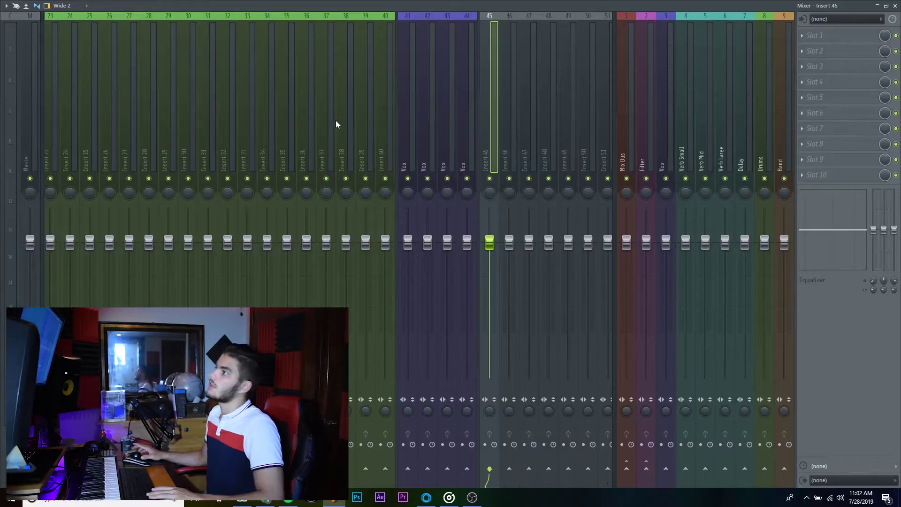
pyautogui.scroll(4, 336, 120)
pyautogui.scroll(2, 333, 120)
pyautogui.click(107, 102)
pyautogui.click(106, 104)
pyautogui.click(353, 89)
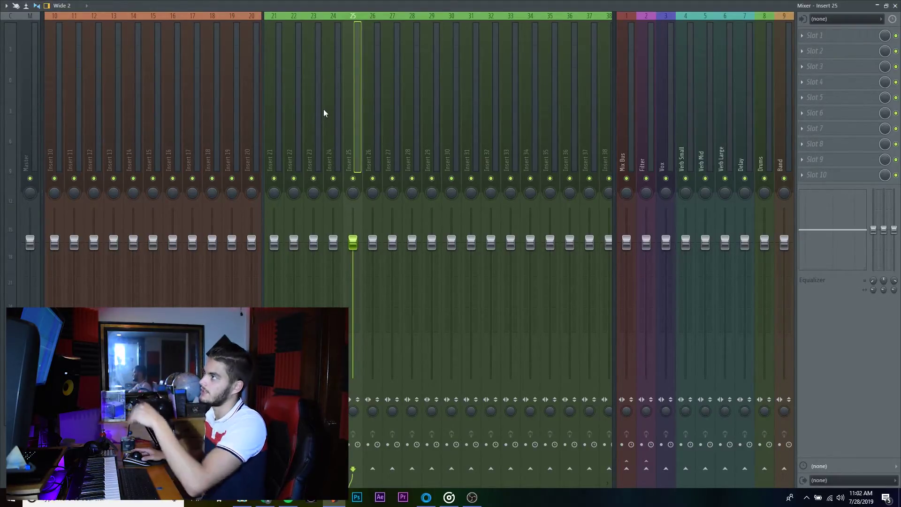
pyautogui.scroll(-5, 412, 136)
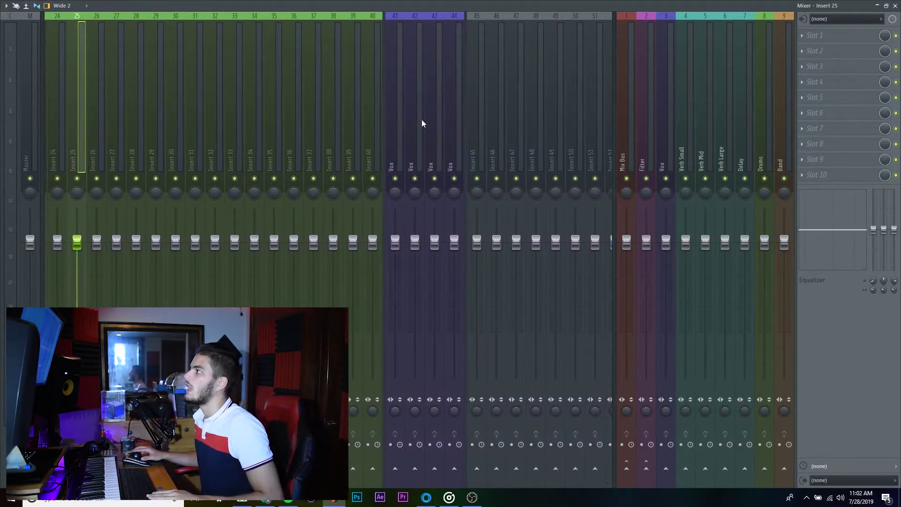
pyautogui.click(392, 119)
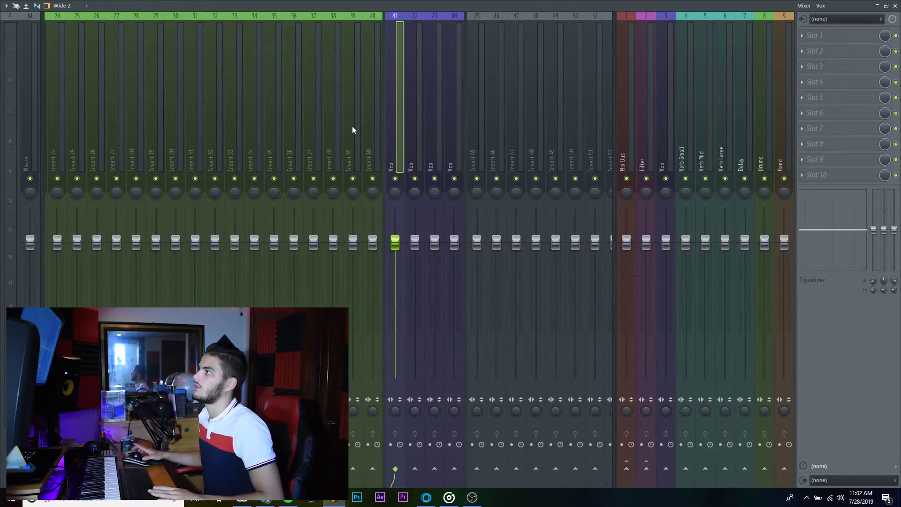
# Route the orange tracks Insert 10 through Insert 20 only to the Band track
pyautogui.scroll(5, 269, 135)
pyautogui.moveTo(53, 139); pyautogui.dragTo(249, 136)
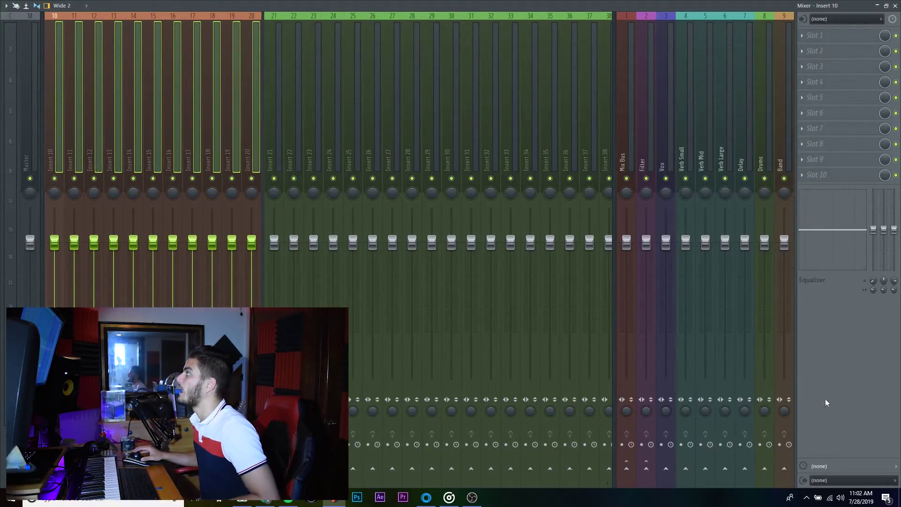
pyautogui.rightClick(783, 469)
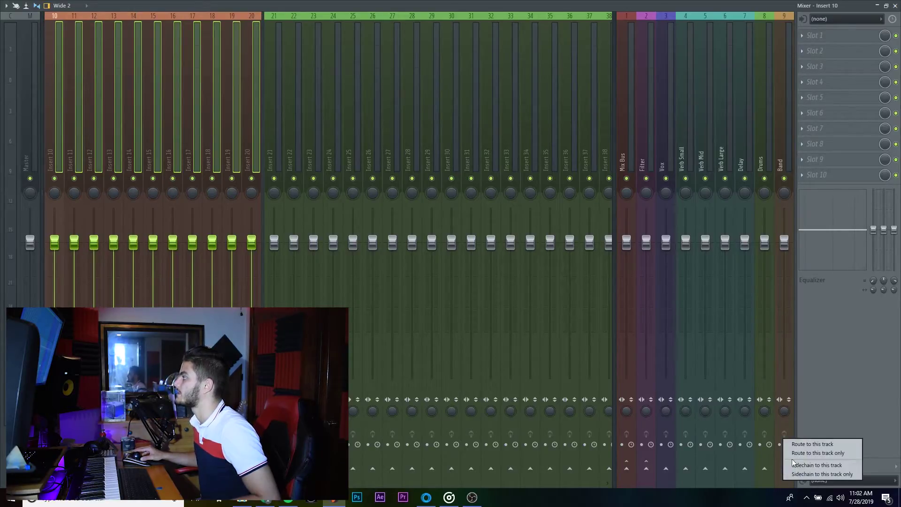
pyautogui.click(798, 455)
pyautogui.moveTo(173, 137); pyautogui.dragTo(114, 138)
# Route the green tracks Insert 21 through Insert 40 only to the Drums track
pyautogui.moveTo(272, 136); pyautogui.dragTo(556, 155)
pyautogui.click(557, 146)
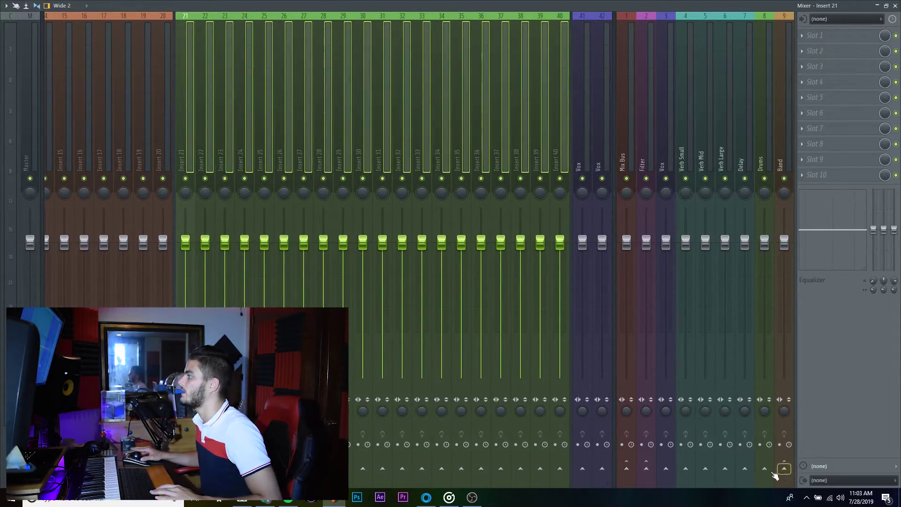
pyautogui.rightClick(784, 468)
pyautogui.click(787, 454)
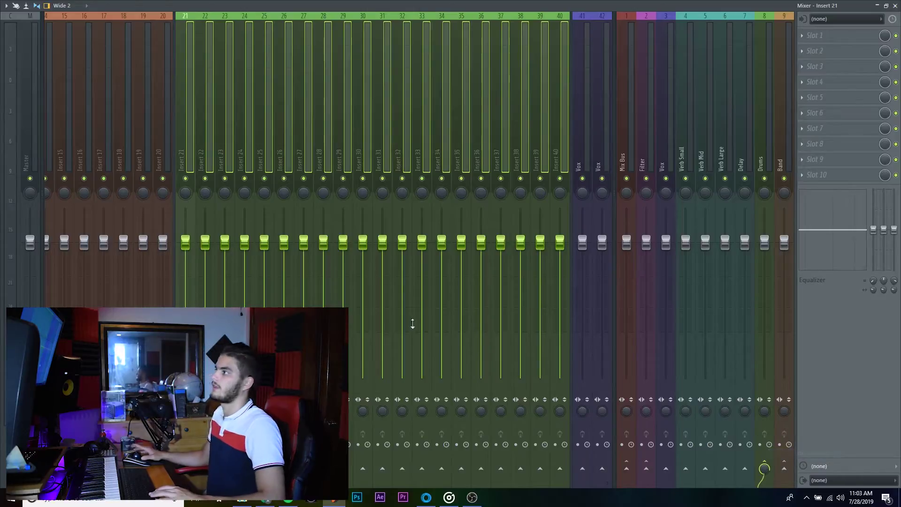
# Route the four Vox tracks 41 through 44 only to the docked Vox bus track
pyautogui.click(387, 160)
pyautogui.scroll(-3, 408, 127)
pyautogui.moveTo(425, 122); pyautogui.dragTo(485, 133)
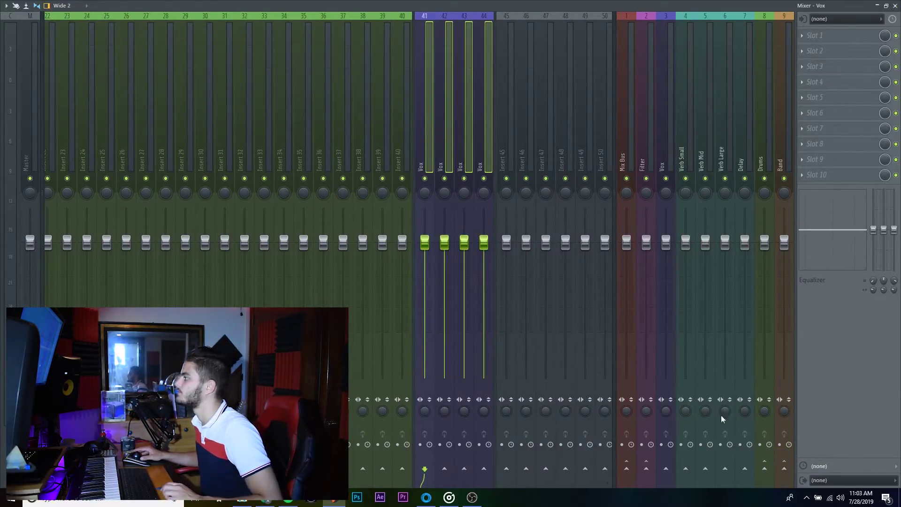
pyautogui.rightClick(667, 468)
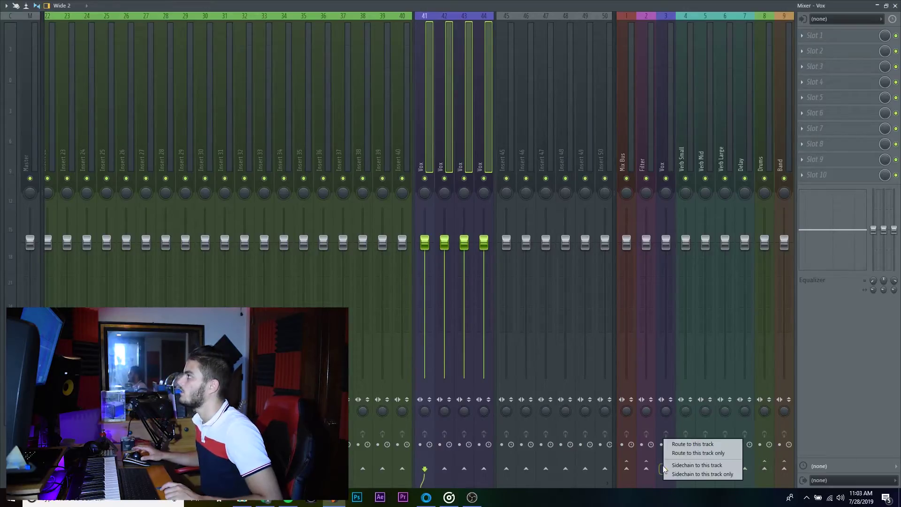
pyautogui.click(702, 455)
pyautogui.click(462, 69)
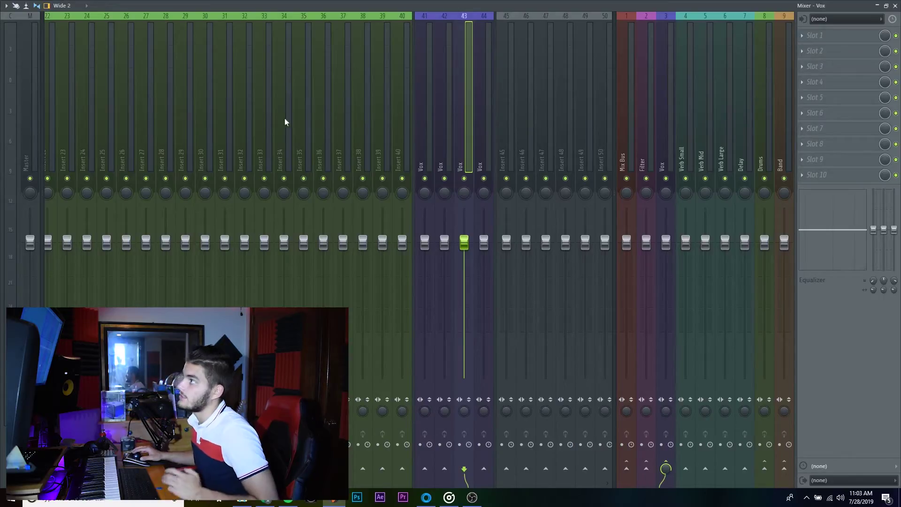
# Load Fruity Delay 3 into the first effect slot of the Delay track
pyautogui.click(725, 94)
pyautogui.click(749, 104)
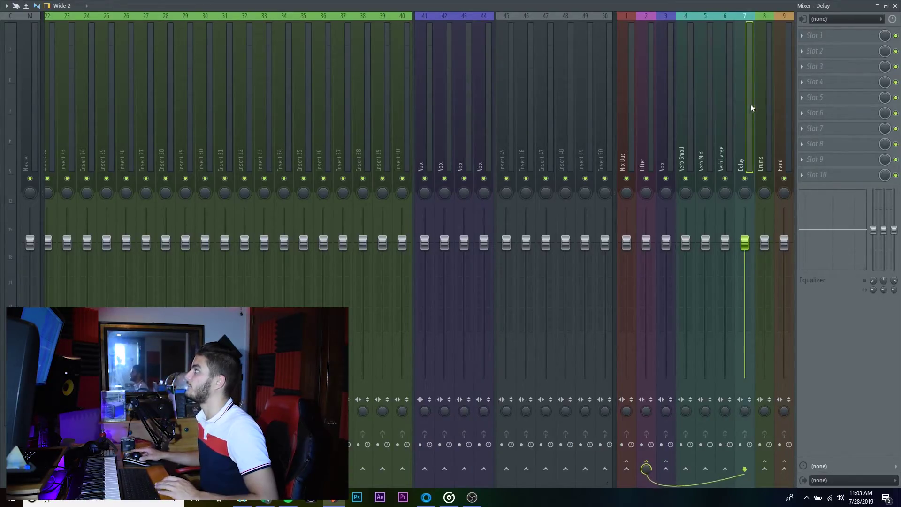
pyautogui.click(806, 36)
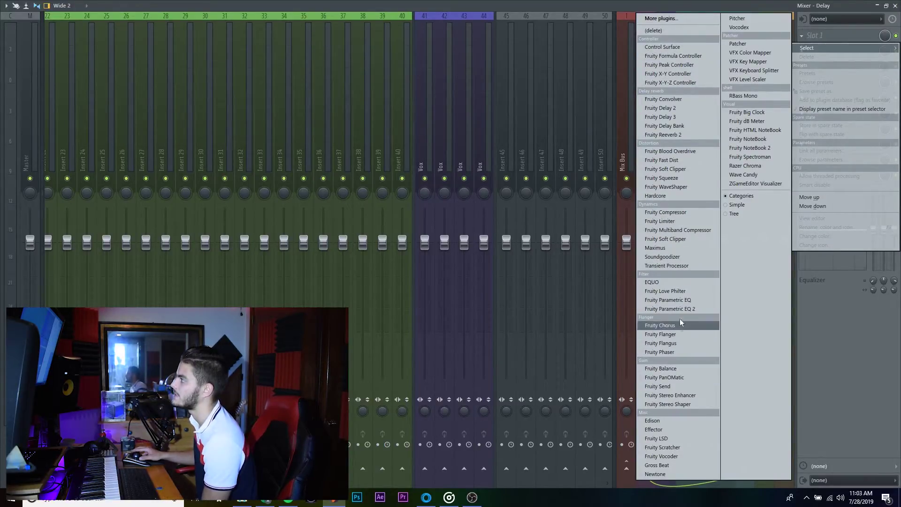
pyautogui.click(692, 115)
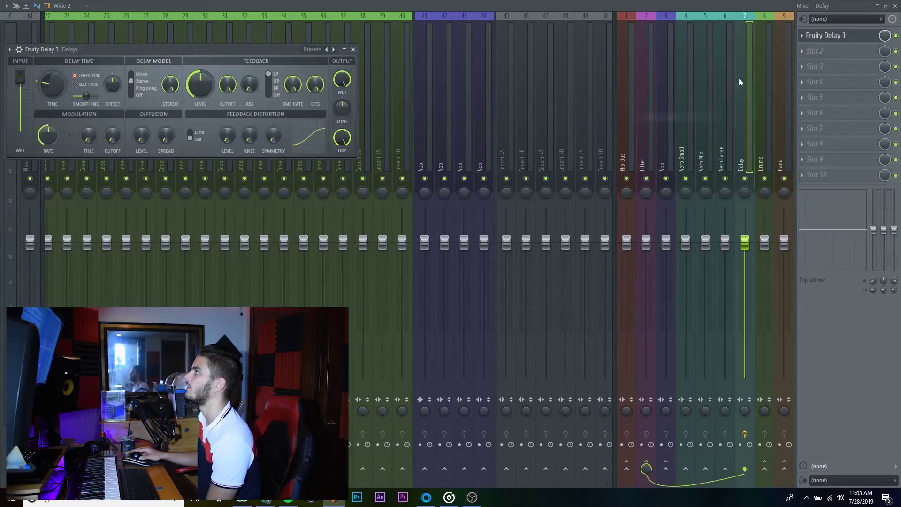
# Load Fruity Reeverb 2 into the first effect slot of both the Verb Large and Verb Mid tracks
pyautogui.click(730, 82)
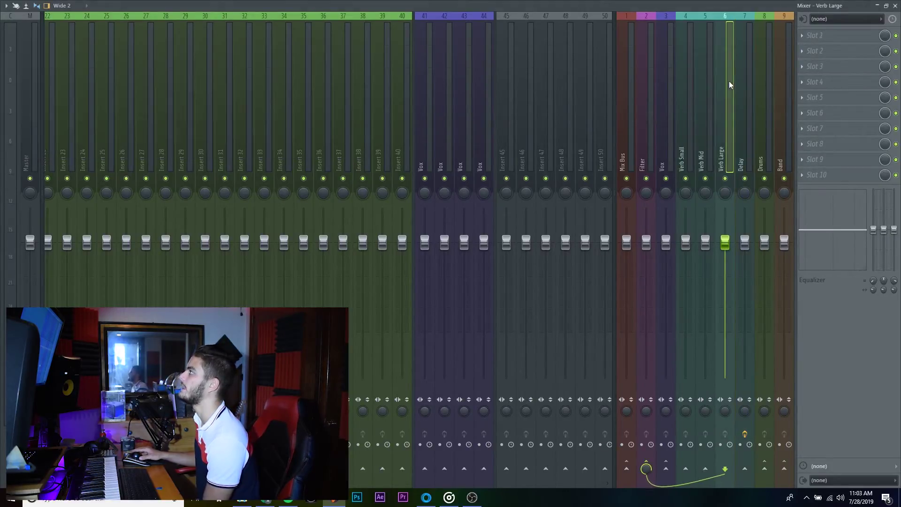
pyautogui.click(805, 35)
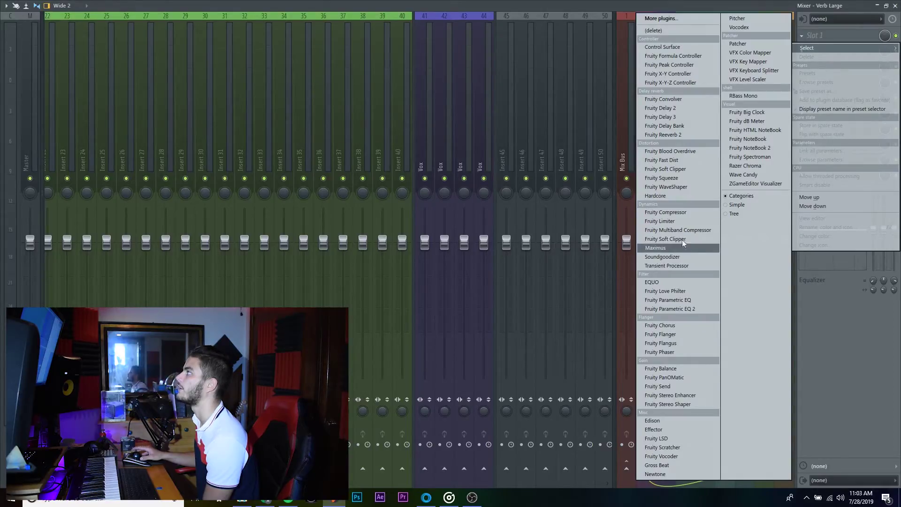
pyautogui.click(671, 135)
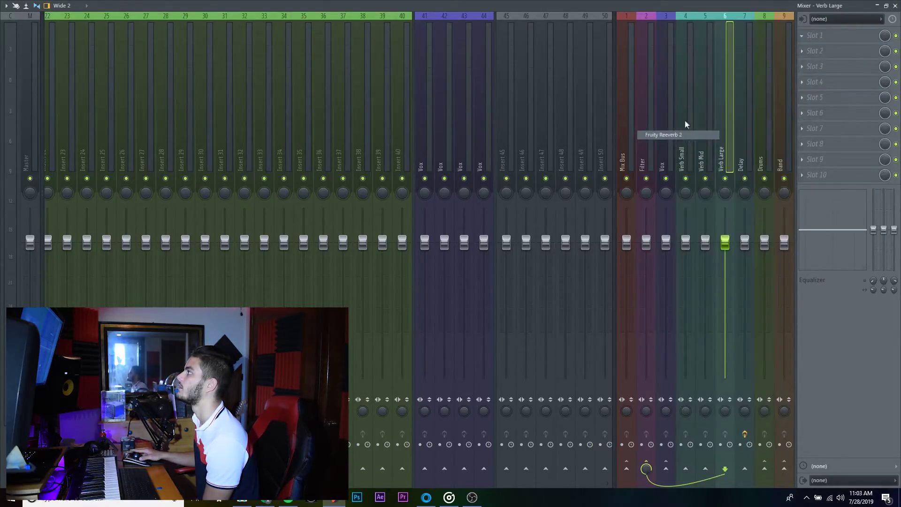
pyautogui.click(705, 93)
pyautogui.click(803, 35)
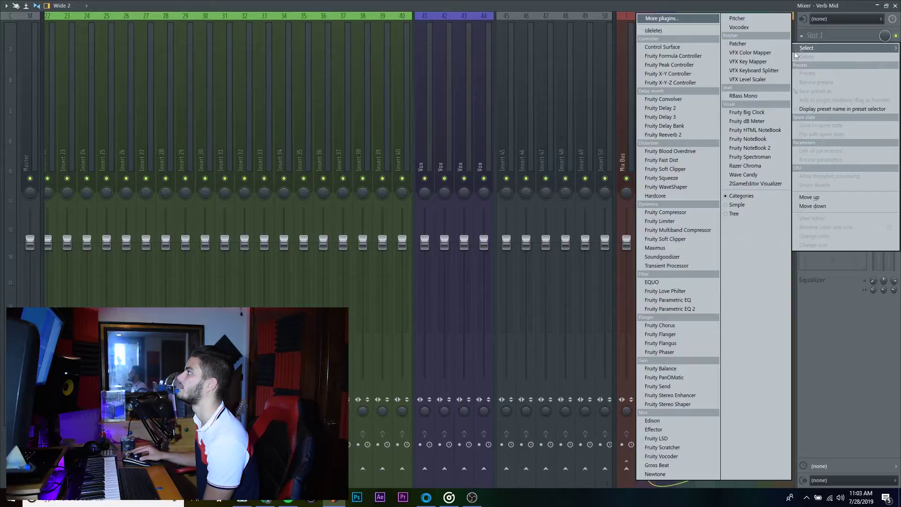
pyautogui.click(692, 134)
# Load Fruity Reeverb 2 into the first slot of the Verb Small track, with wet fully up and dry fully down
pyautogui.click(683, 114)
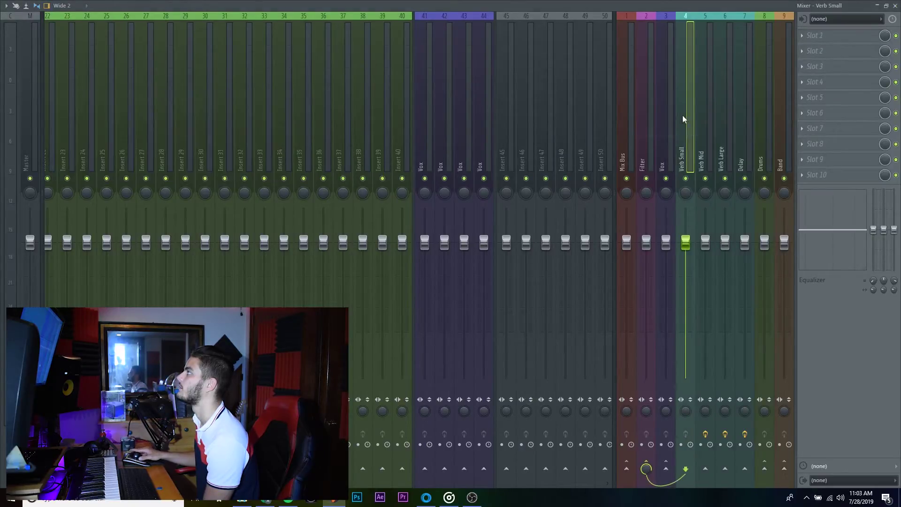
pyautogui.click(806, 36)
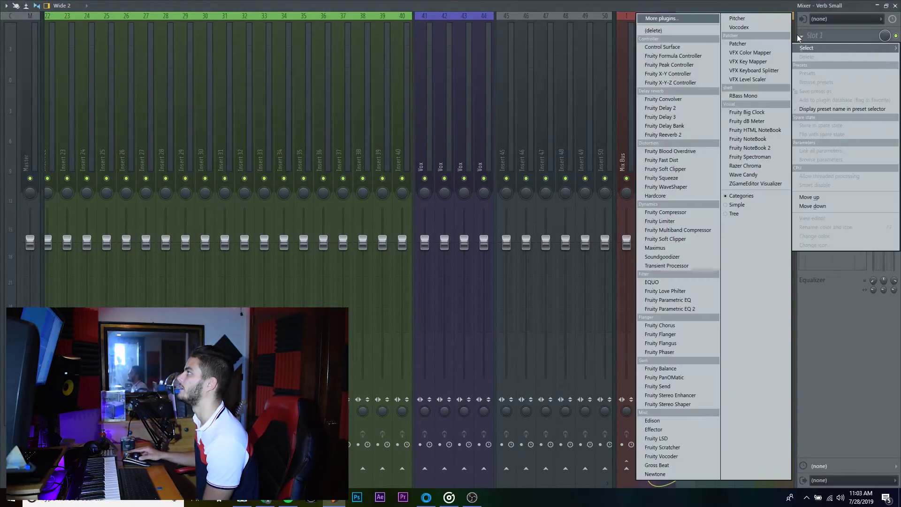
pyautogui.click(674, 135)
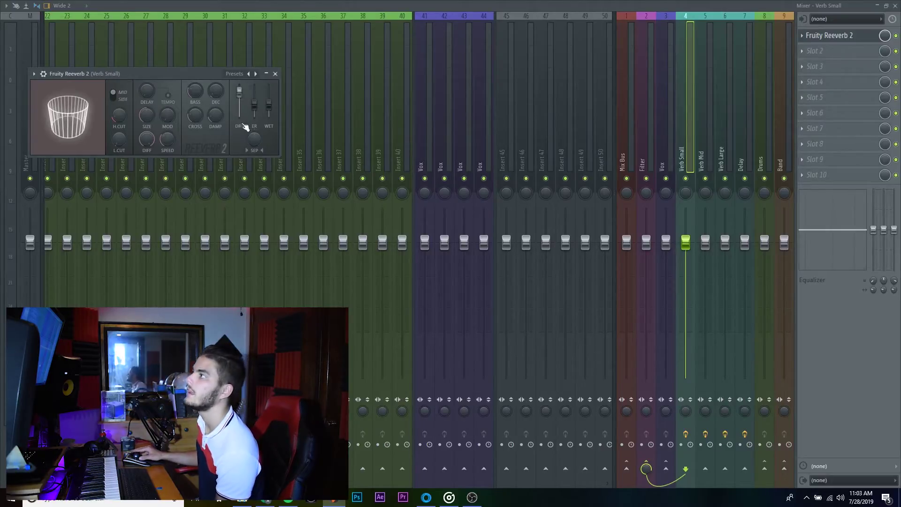
pyautogui.moveTo(269, 103); pyautogui.dragTo(239, 115)
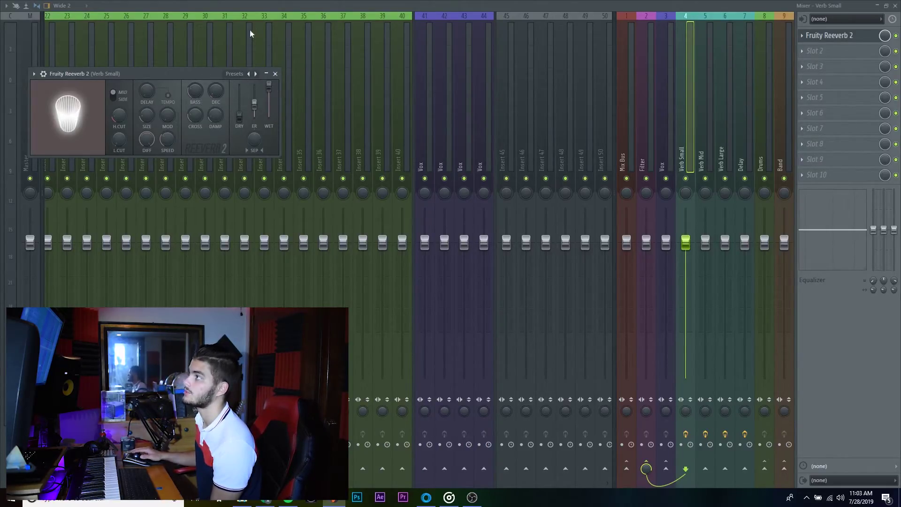
# Open Fruity Reeverb 2 on the Verb Mid track, and select the Verb Large track
pyautogui.click(702, 108)
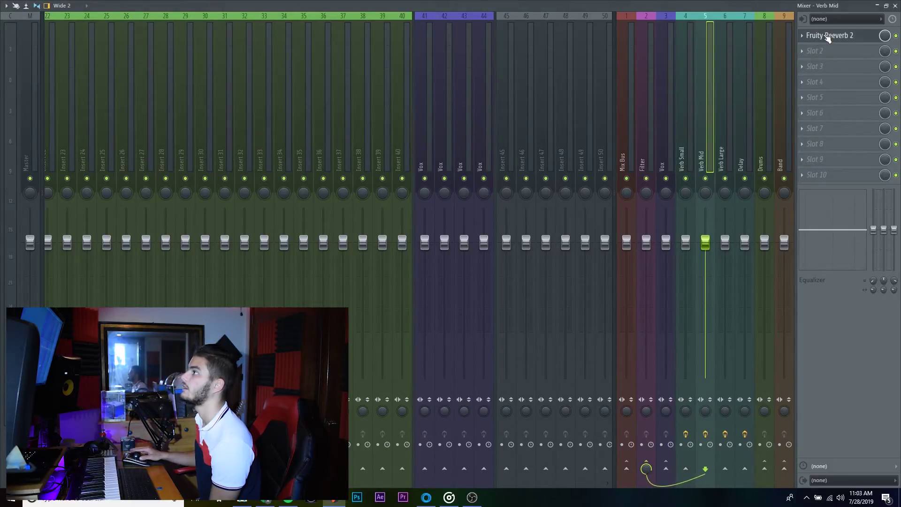
pyautogui.click(828, 36)
pyautogui.press('Right')
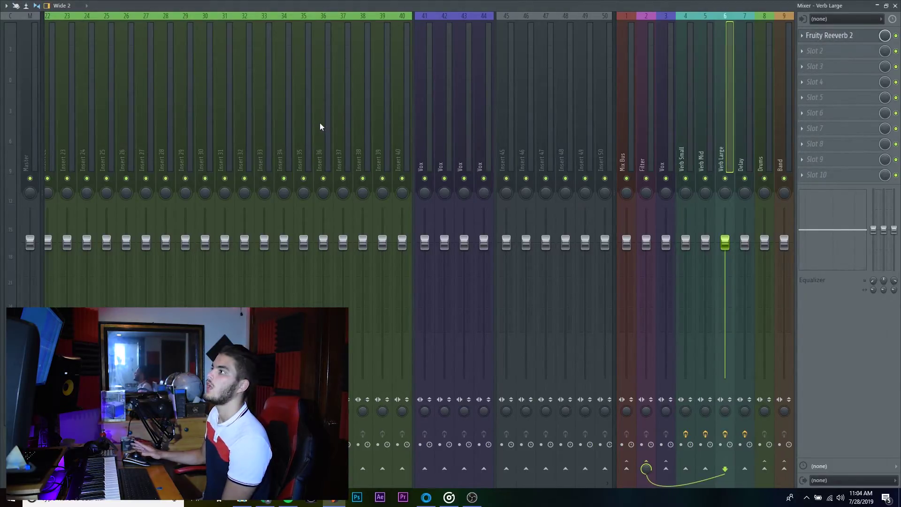
# Try an additional send from Insert 10 to the Verb Large track, and remove that send again
pyautogui.scroll(4, 314, 120)
pyautogui.click(59, 150)
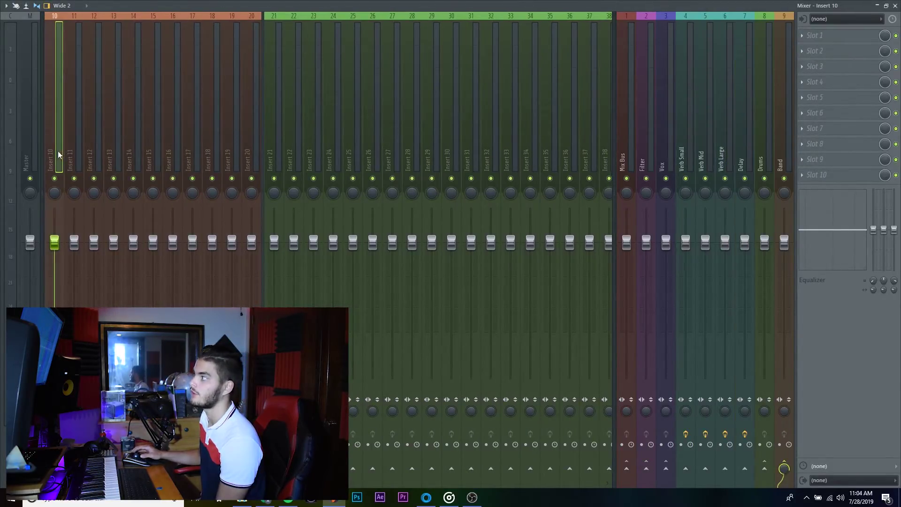
pyautogui.click(726, 470)
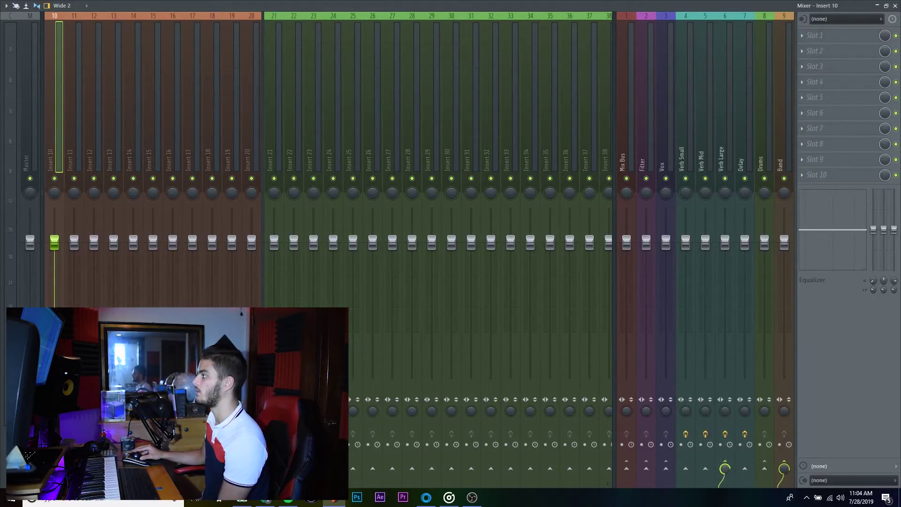
pyautogui.click(725, 469)
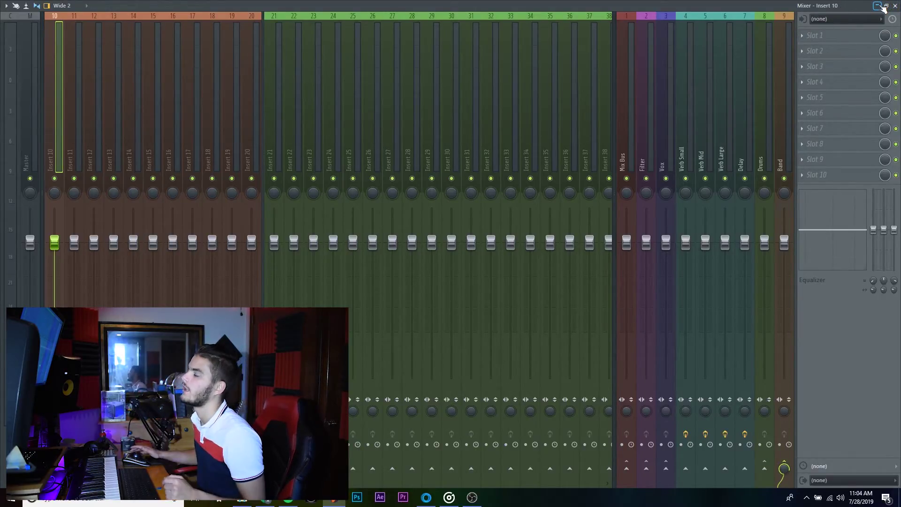
# Link the NM - Menthol (Snare) channel to mixer track 21, the first insert in the green group
pyautogui.click(878, 6)
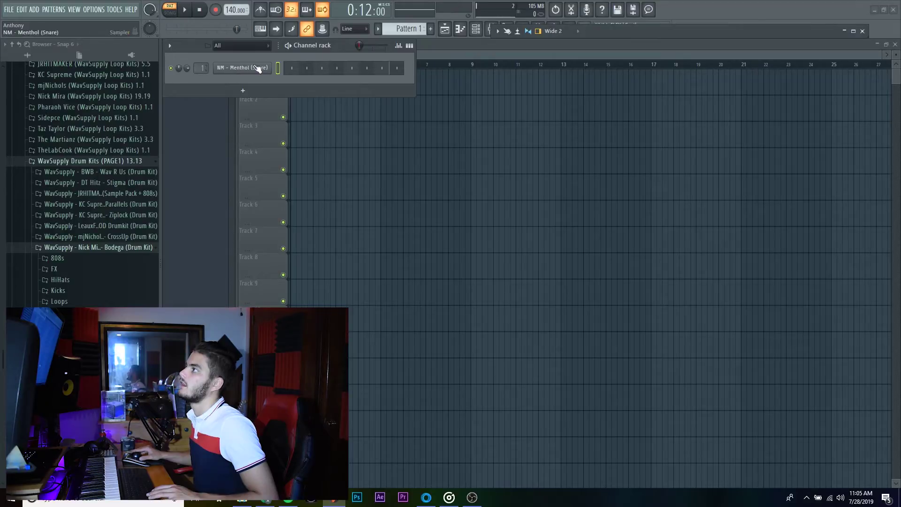
pyautogui.click(859, 31)
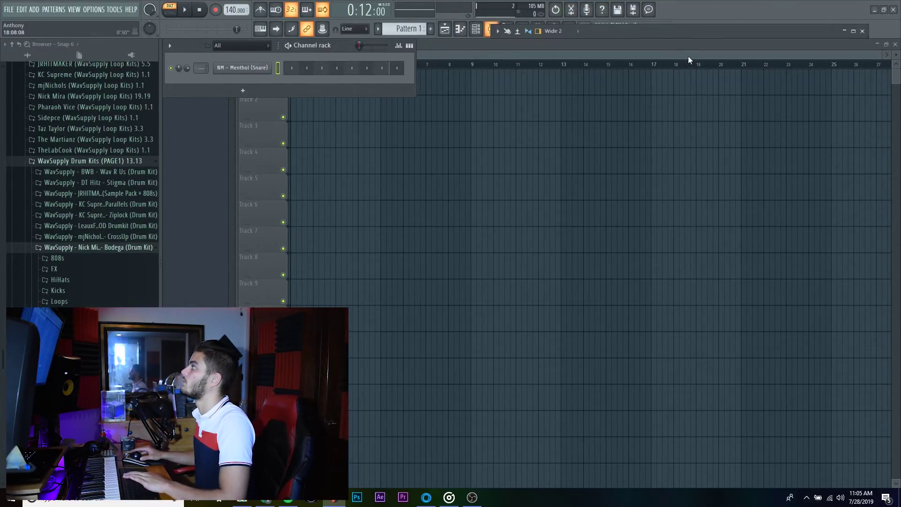
pyautogui.click(852, 29)
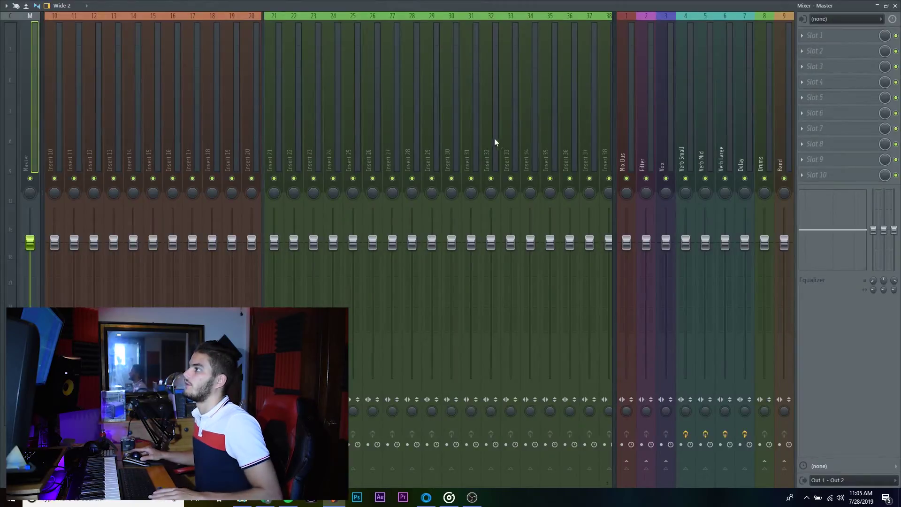
pyautogui.click(270, 131)
pyautogui.hotkey('ctrl', 'l')
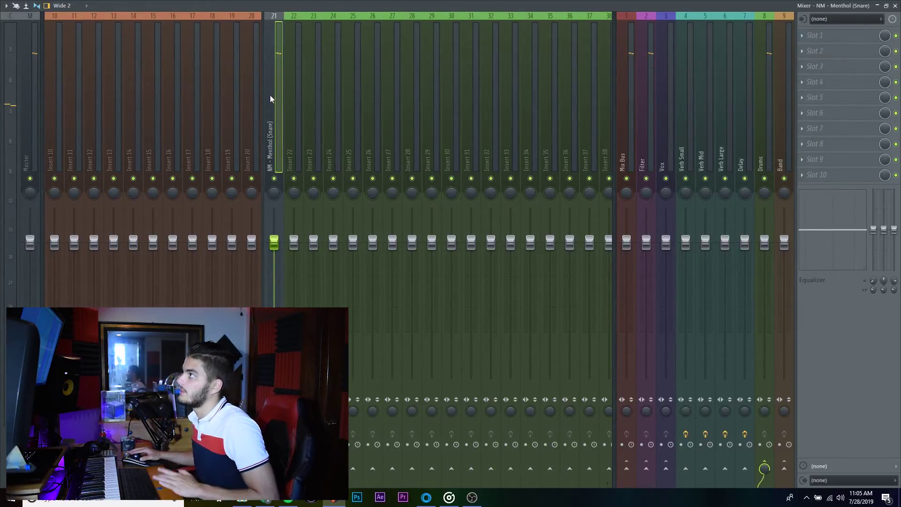
# Trace the snare's routing by selecting the Drums, Filter and Mix Bus tracks in turn
pyautogui.click(765, 107)
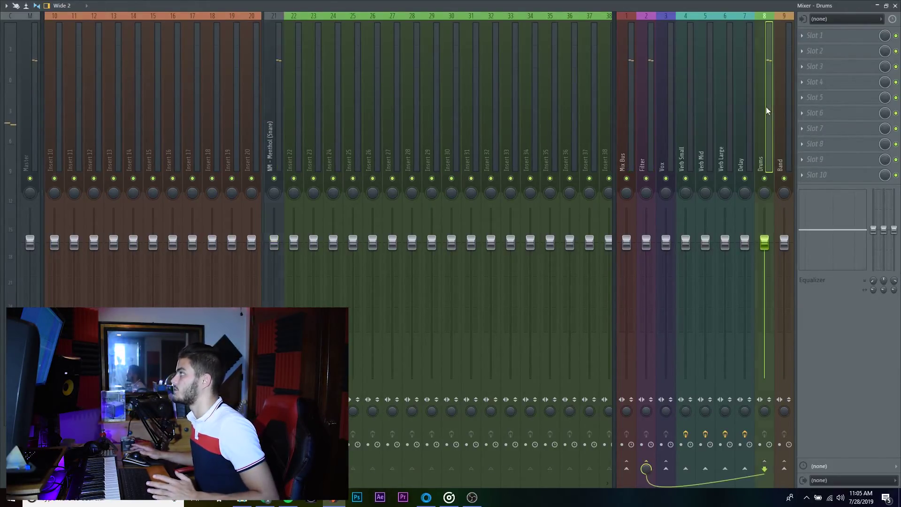
pyautogui.click(652, 103)
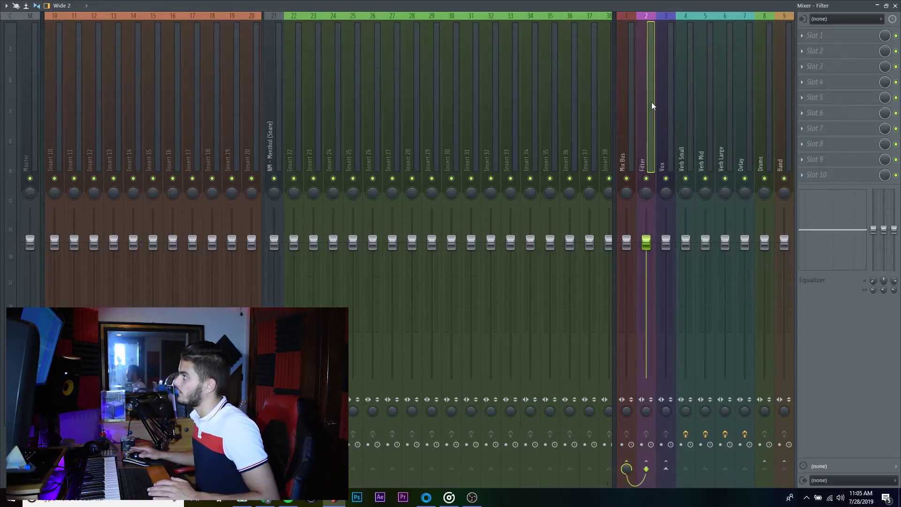
pyautogui.click(625, 106)
# Add a send from the NM - Menthol (Snare) track to the Verb Large track, alongside its Drums routing
pyautogui.click(276, 127)
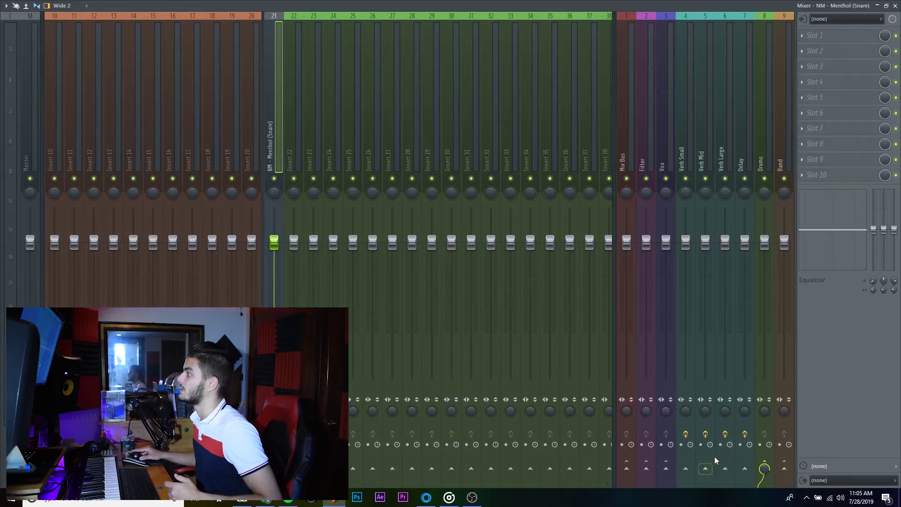
pyautogui.click(725, 468)
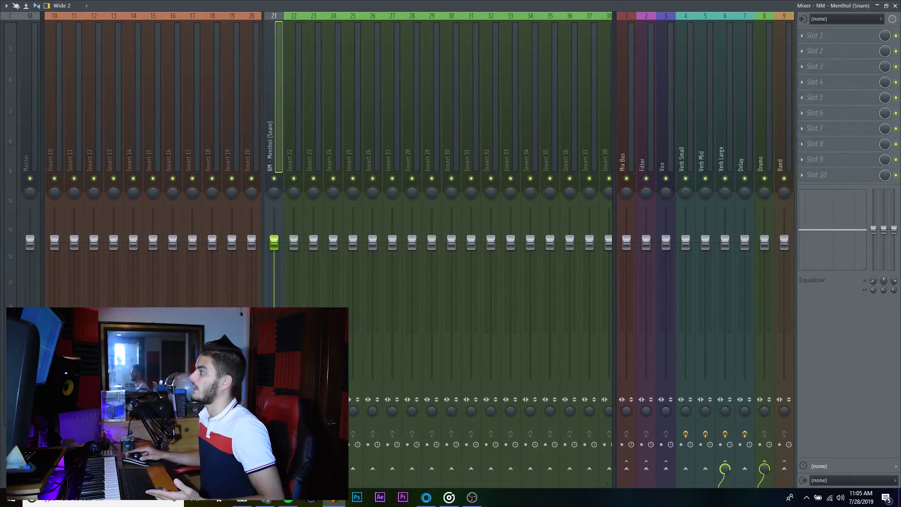